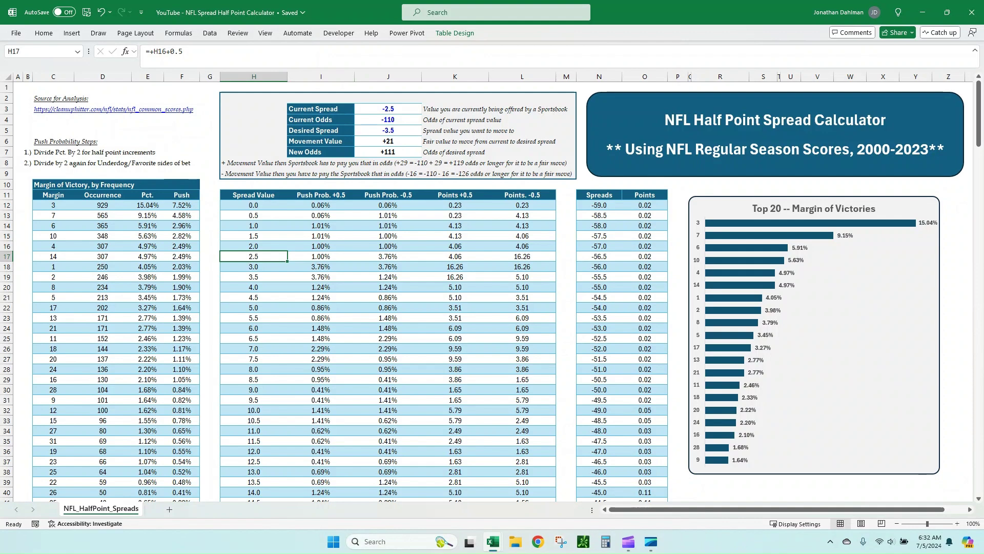
Go through the most frequent victory margins in the Margin column, from the first row down to the margin of 1.
click(52, 205)
scroll(491, 291, down, 1)
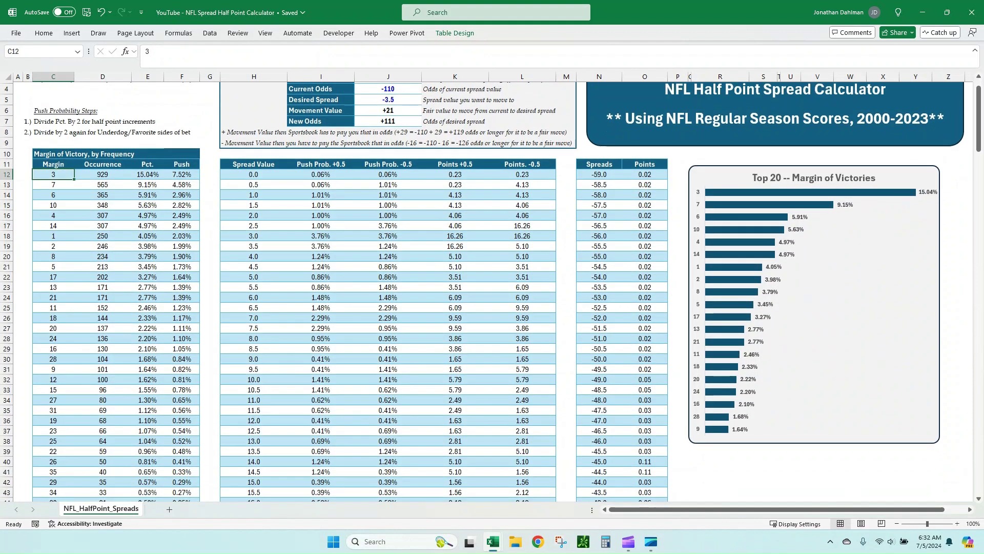
key(Down)
key(Down)
key(Down)
key(Down)
key(Down)
key(Down)
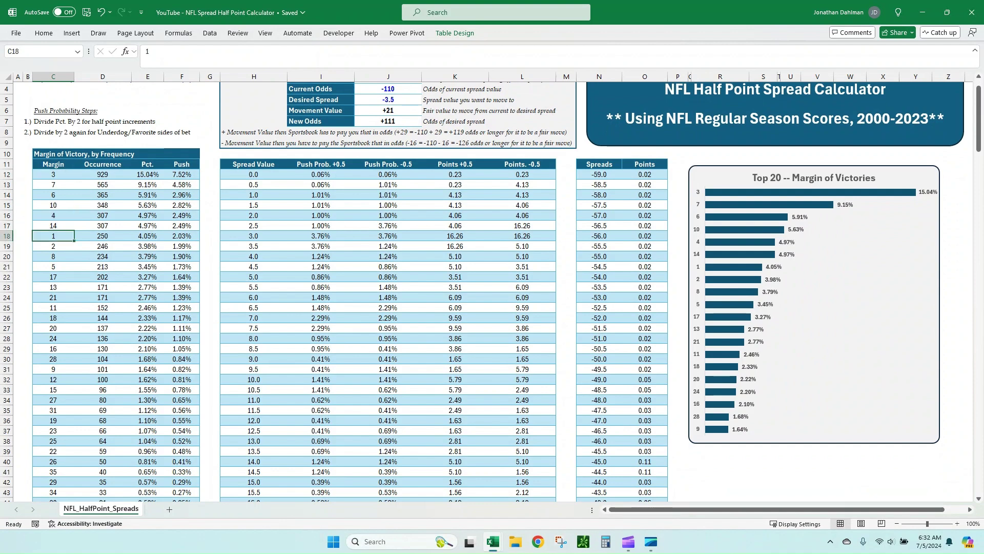
Examine the occurrences and percentages of the top margins, then review margins 3, 7 and 6 alongside the Top 20 chart.
click(103, 174)
key(Down)
key(Down)
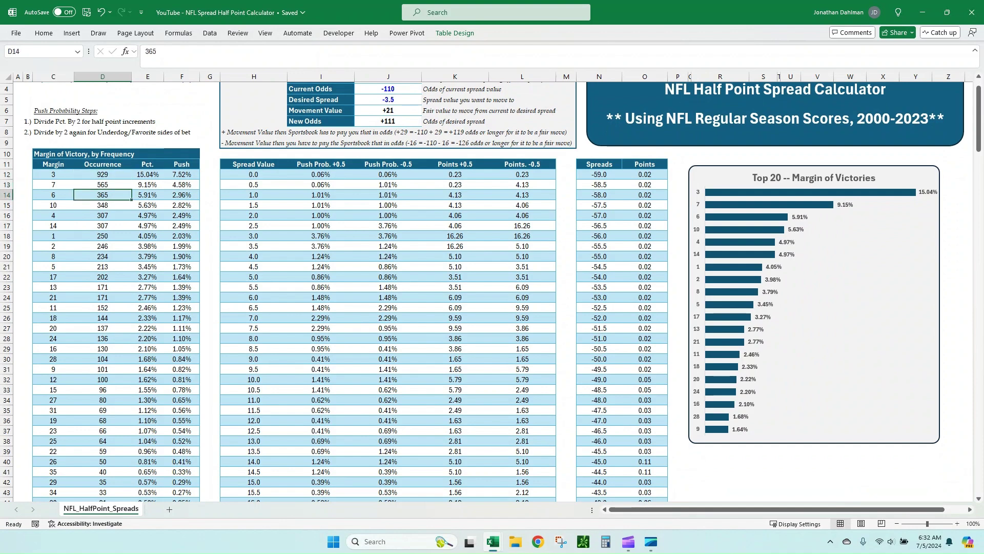
click(147, 174)
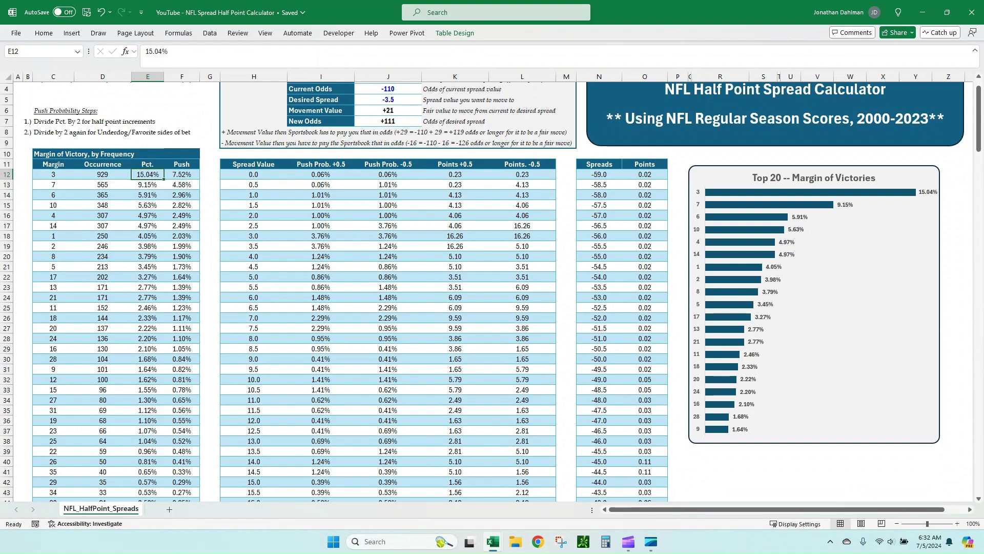
click(53, 175)
click(53, 185)
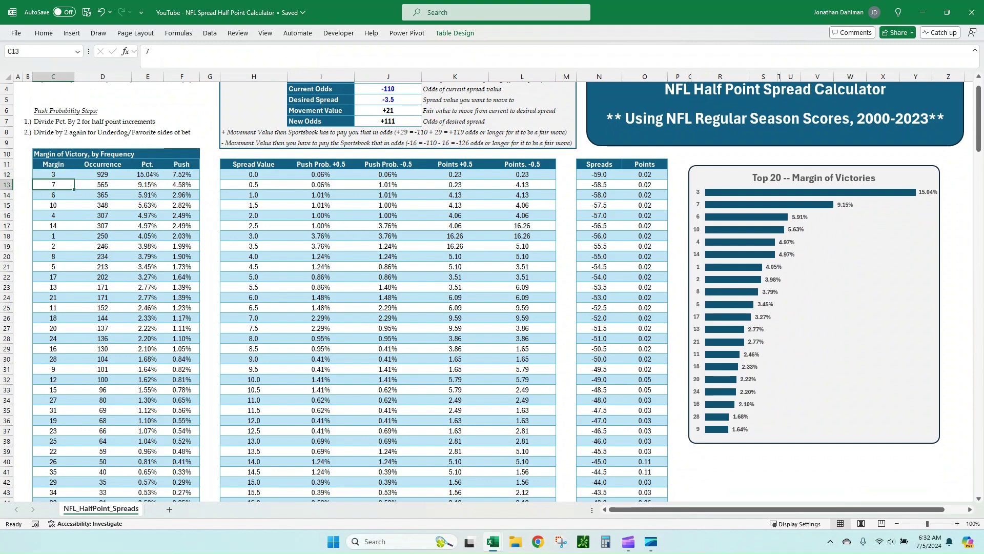
scroll(491, 292, up, 1)
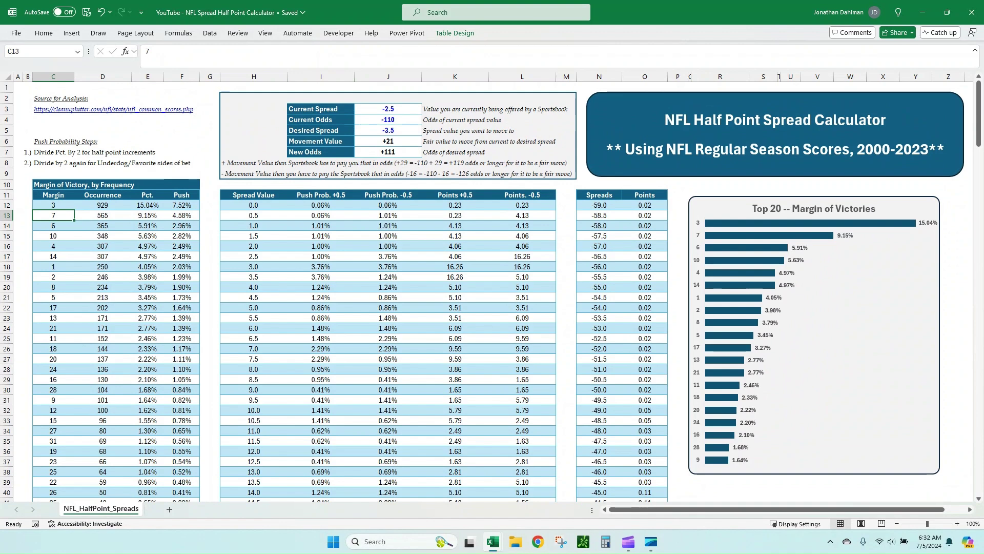
click(53, 225)
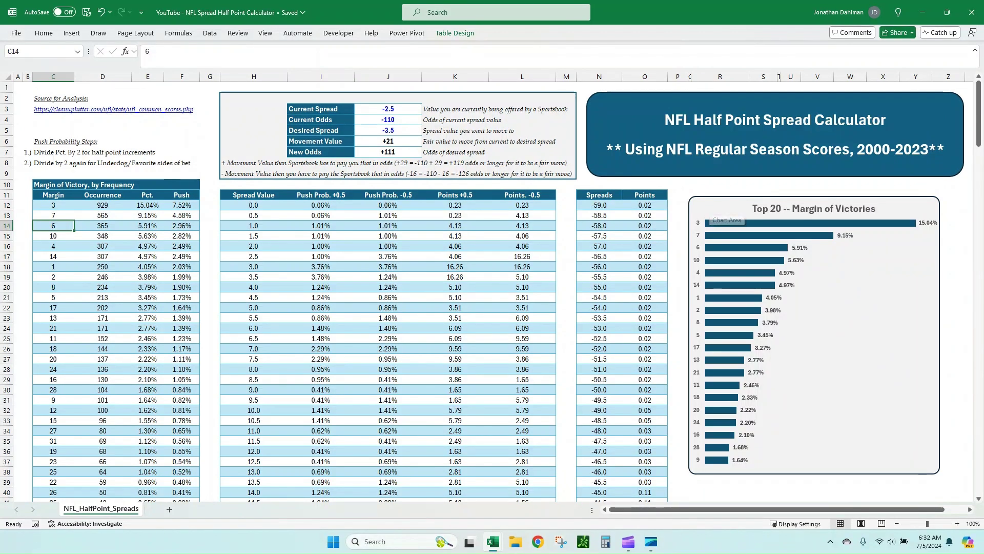
mouse_move(711, 386)
Select all Pct. values of the margin table to check their total, and inspect the occurrences for a margin of 0.
click(147, 205)
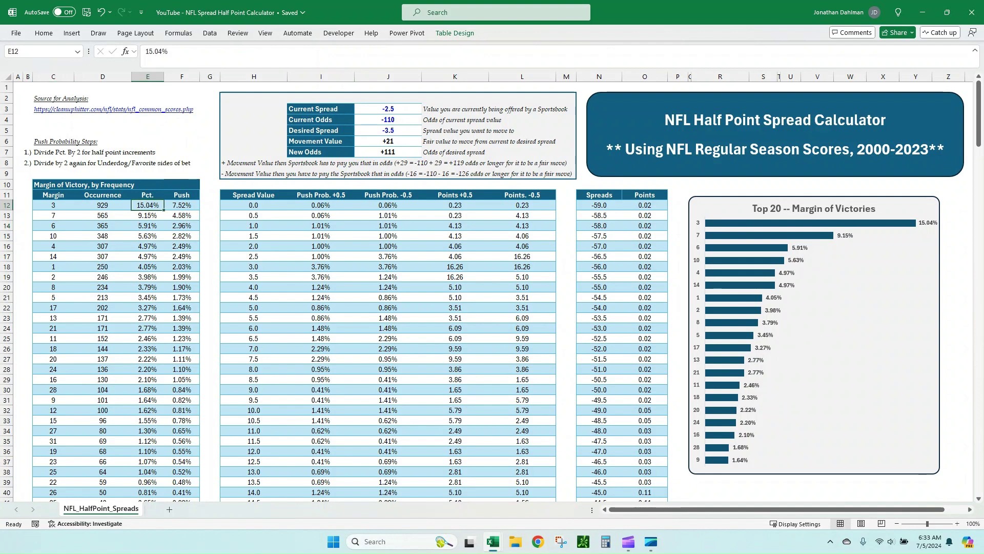
key(ctrl+shift+Down)
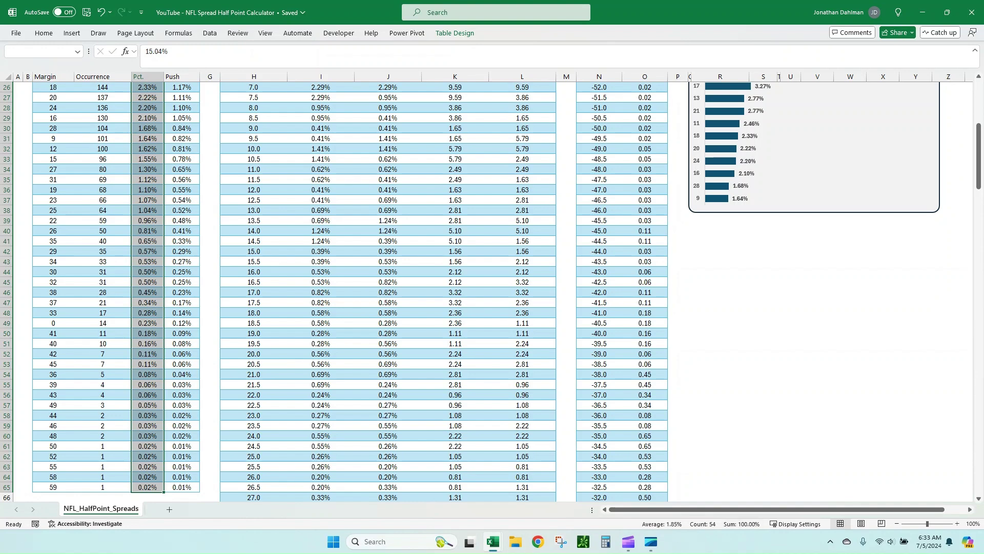
click(53, 323)
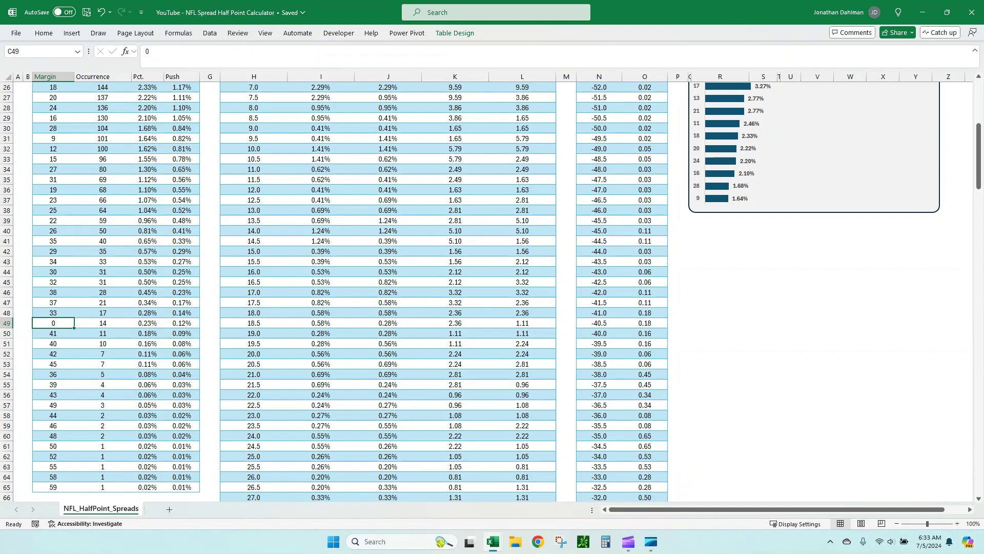
key(Right)
scroll(492, 287, up, 8)
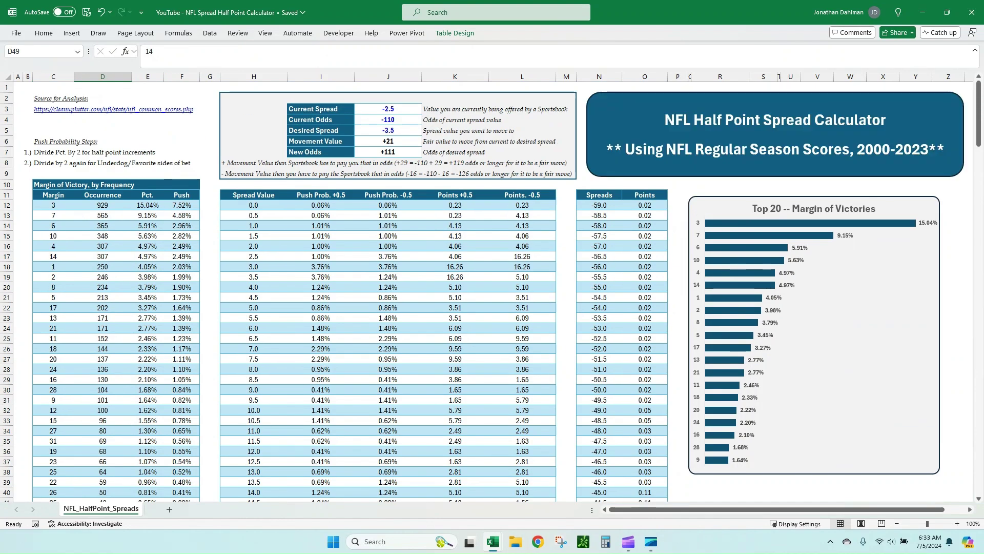
Compare the Pct. and Push values of the 3-point margin and read the two Push Probability Steps notes behind the calculation.
click(148, 226)
click(147, 205)
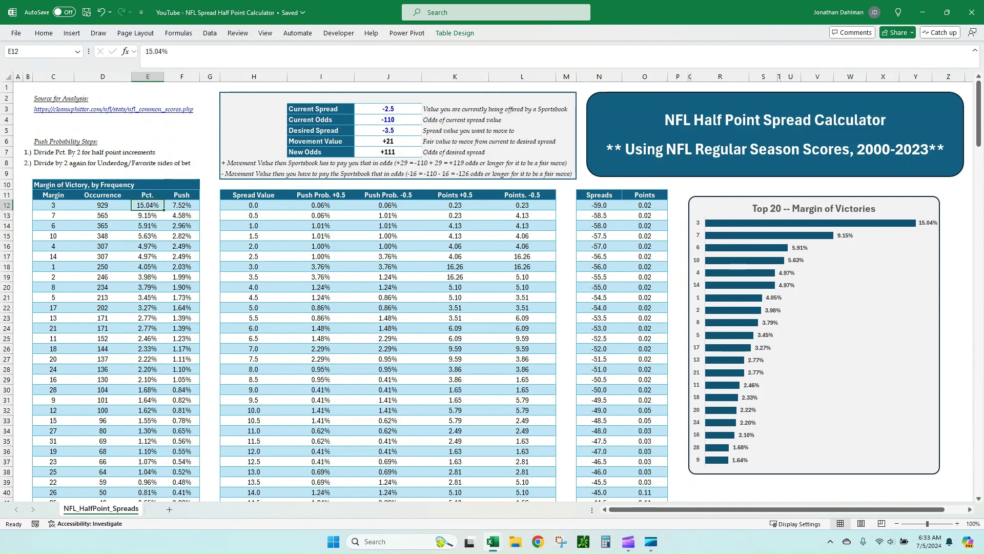
click(53, 205)
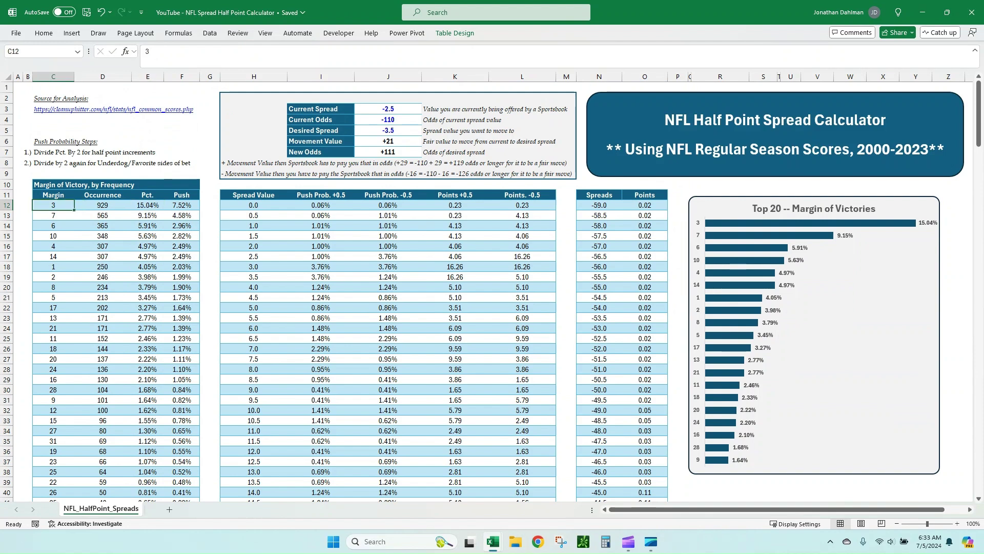
click(147, 205)
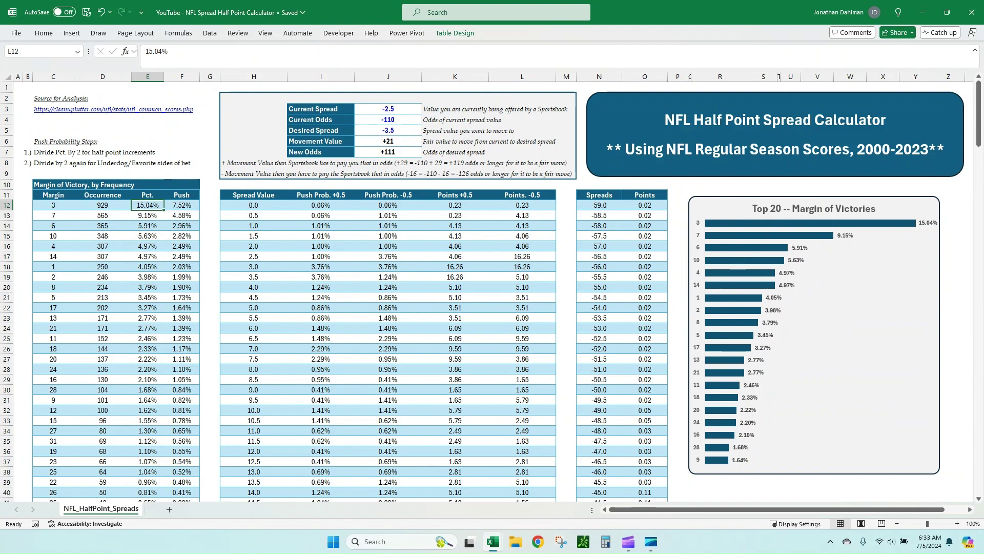
click(182, 204)
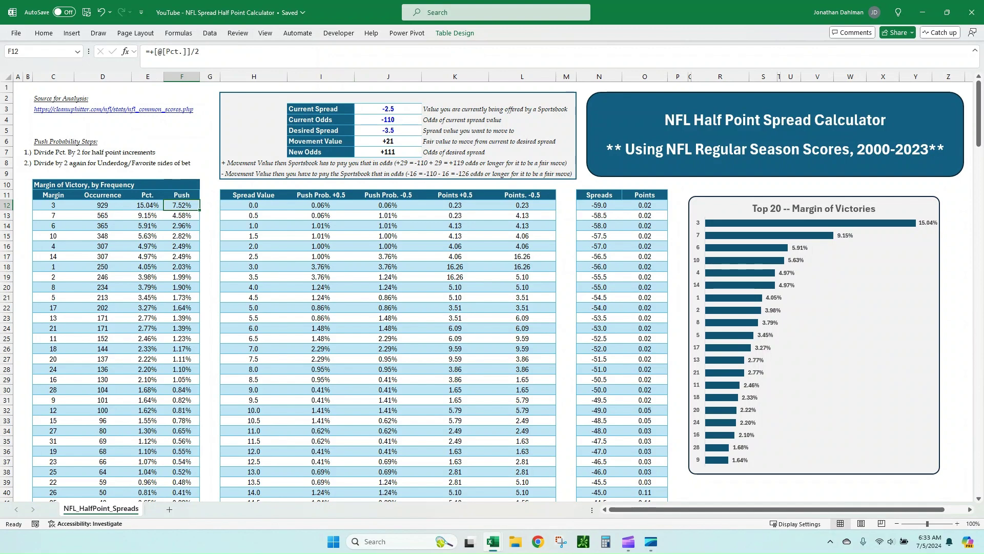
click(147, 205)
click(182, 205)
click(53, 152)
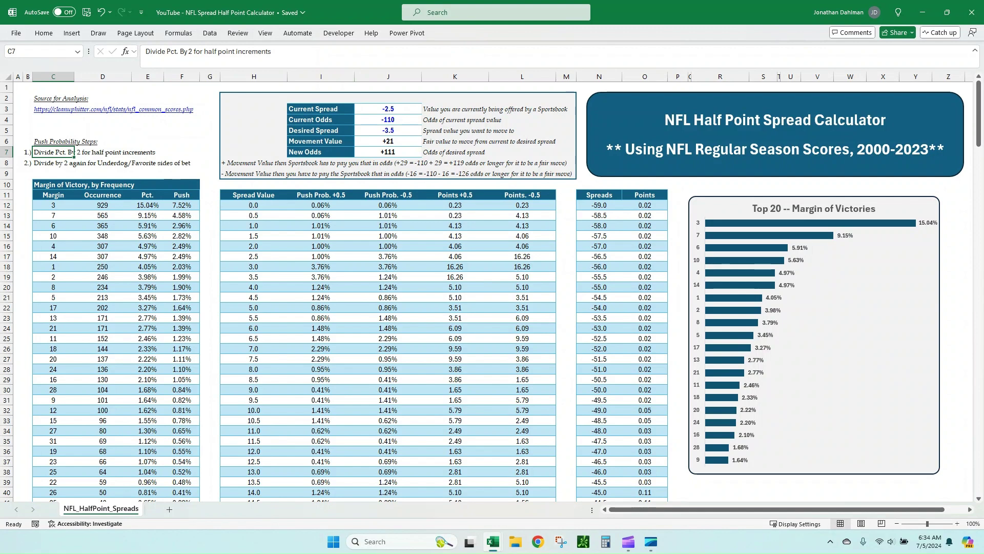
click(72, 163)
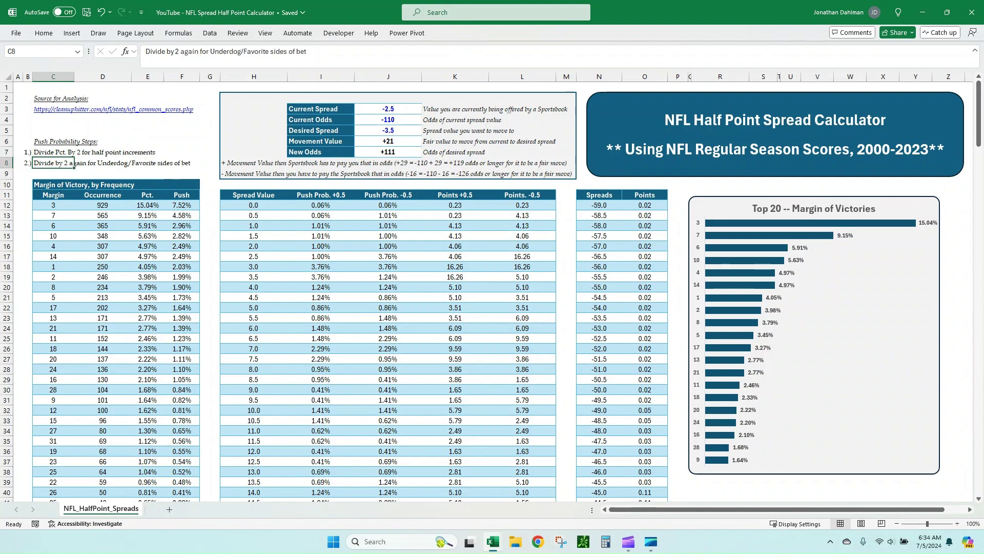
click(181, 205)
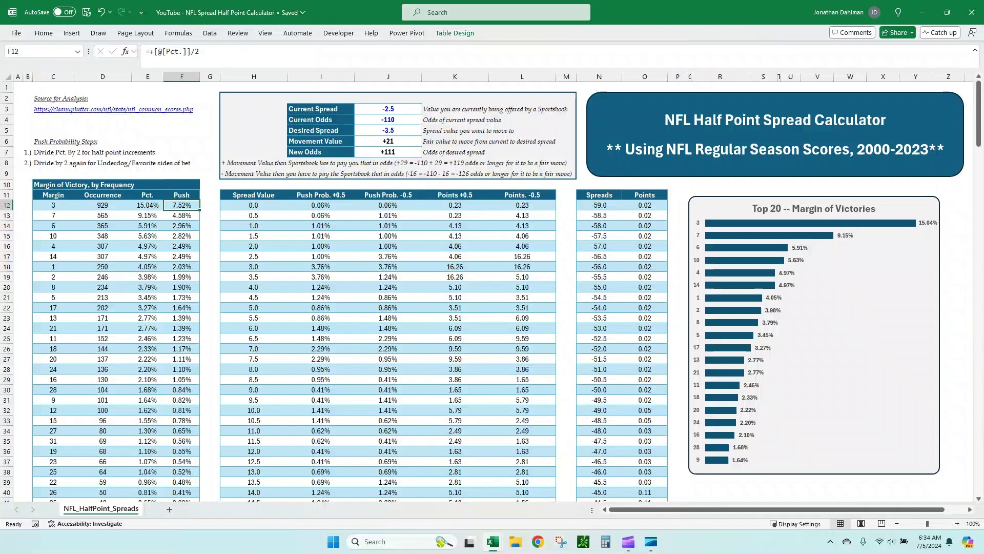
Inspect the formulas in the Spread Value column's first two cells and check how far the column extends.
click(253, 205)
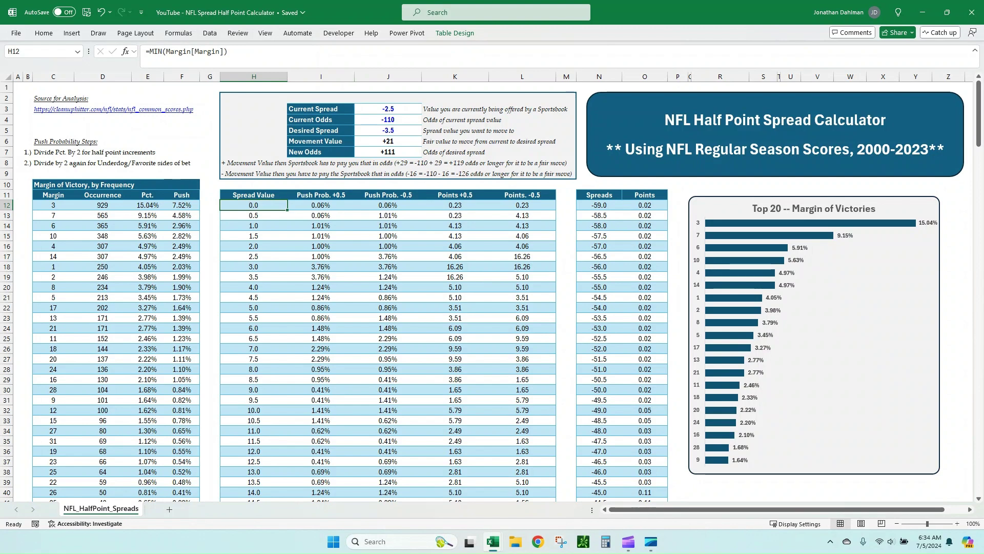
key(Down)
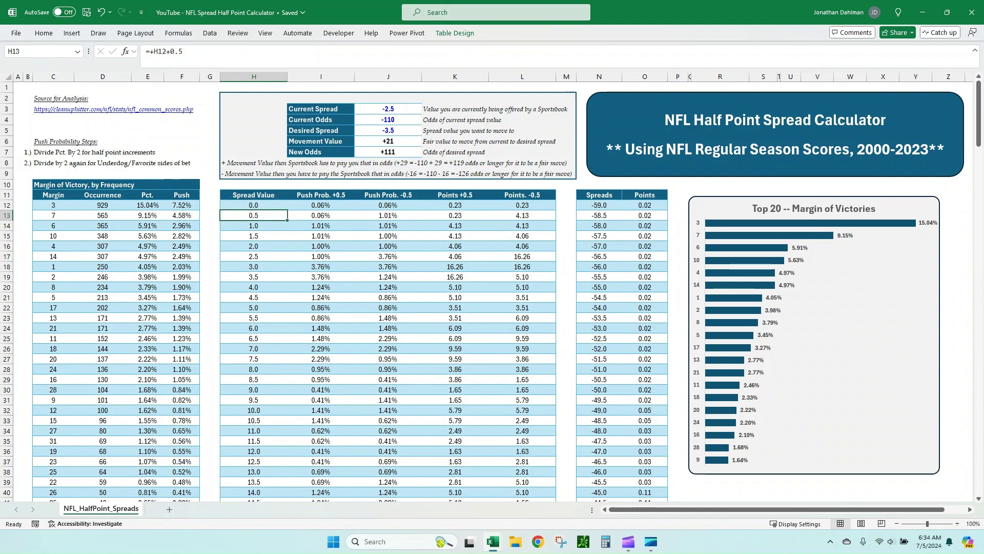
key(ctrl+Down)
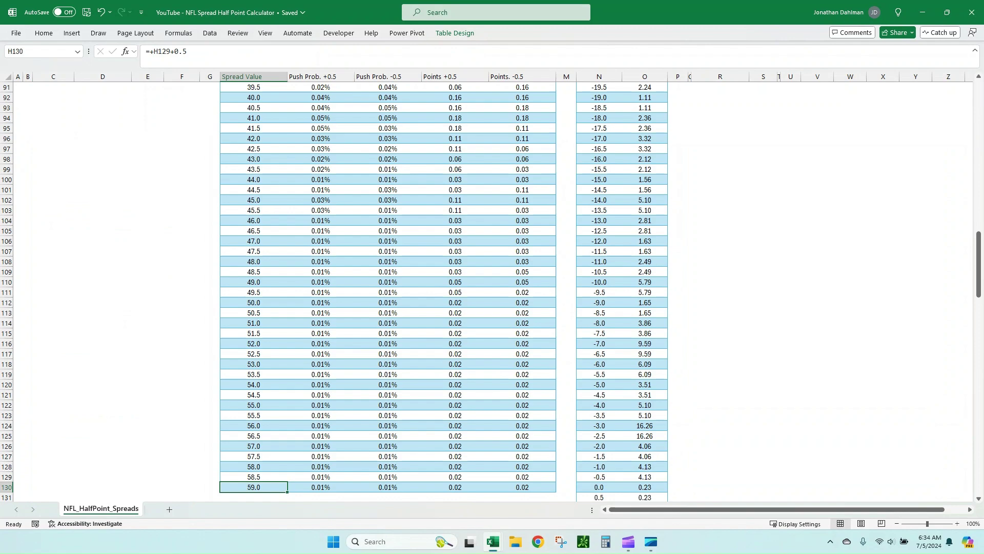
key(ctrl+Up)
Examine the Push Prob. +0.5 and -0.5 lookup formulas, and compare the 3.0 spread's combined probabilities with the 3-point margin's Push value.
click(321, 97)
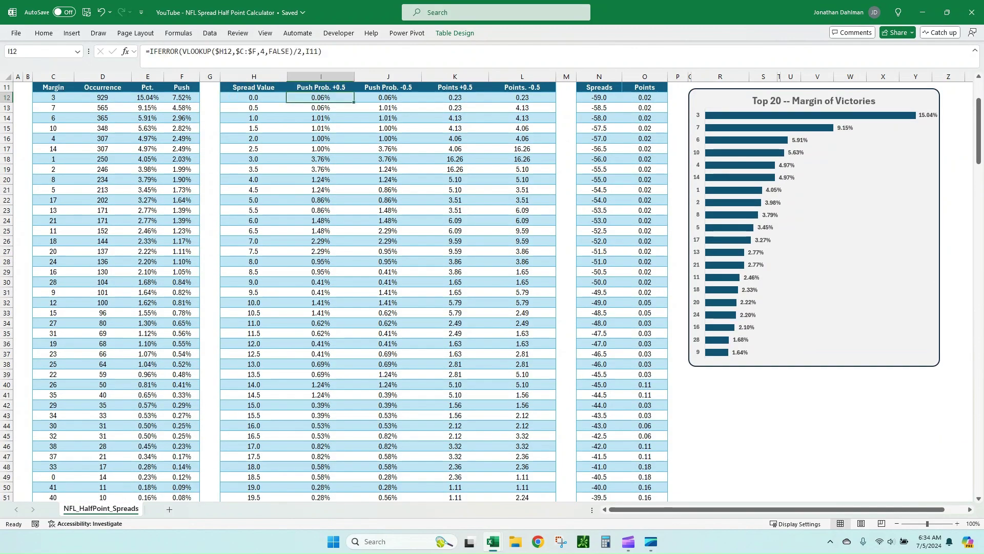
scroll(492, 292, up, 4)
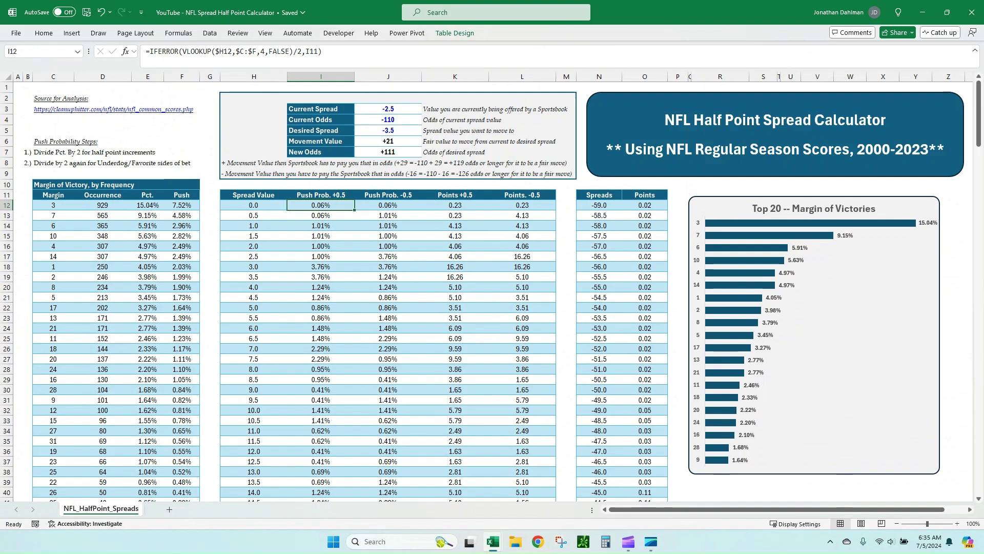
click(181, 205)
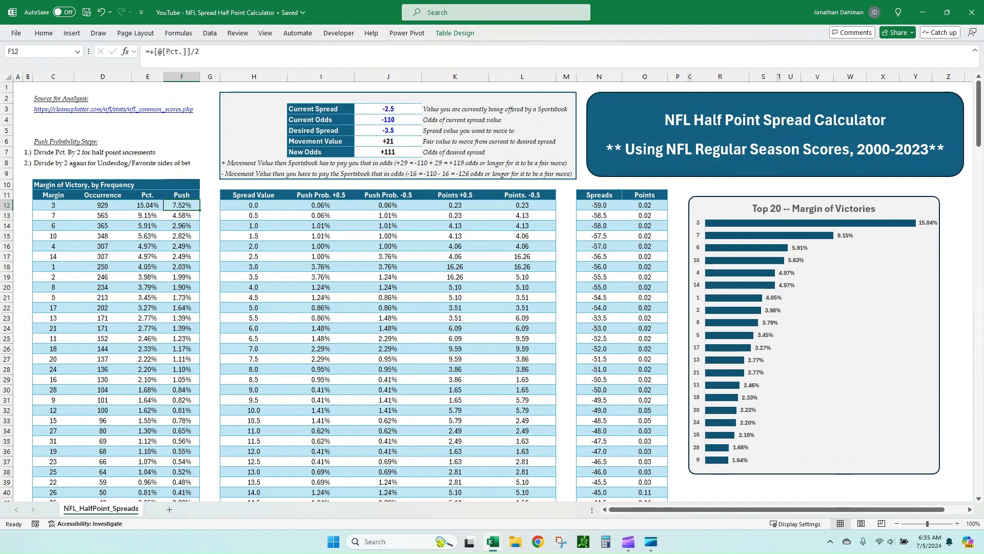
click(321, 206)
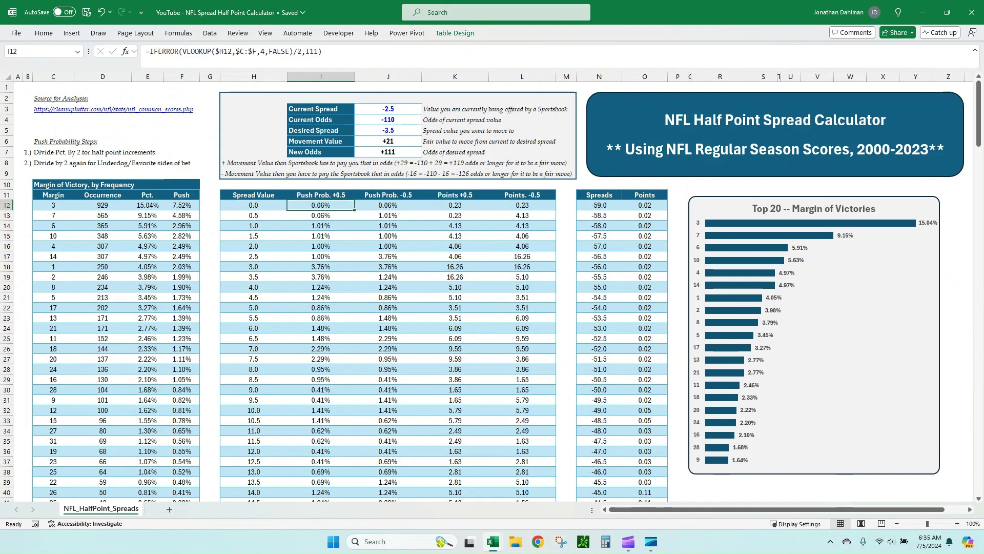
scroll(321, 246, down, 1)
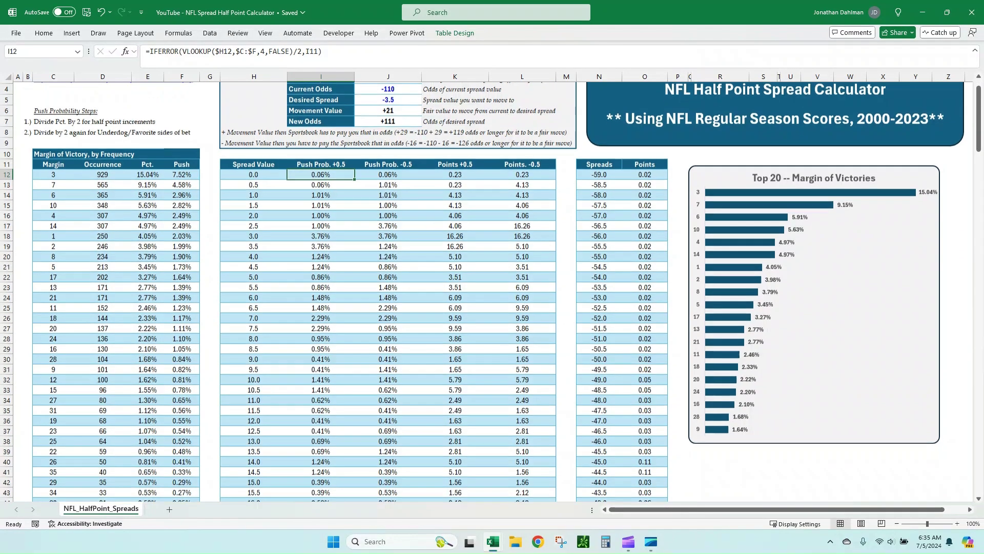
click(320, 246)
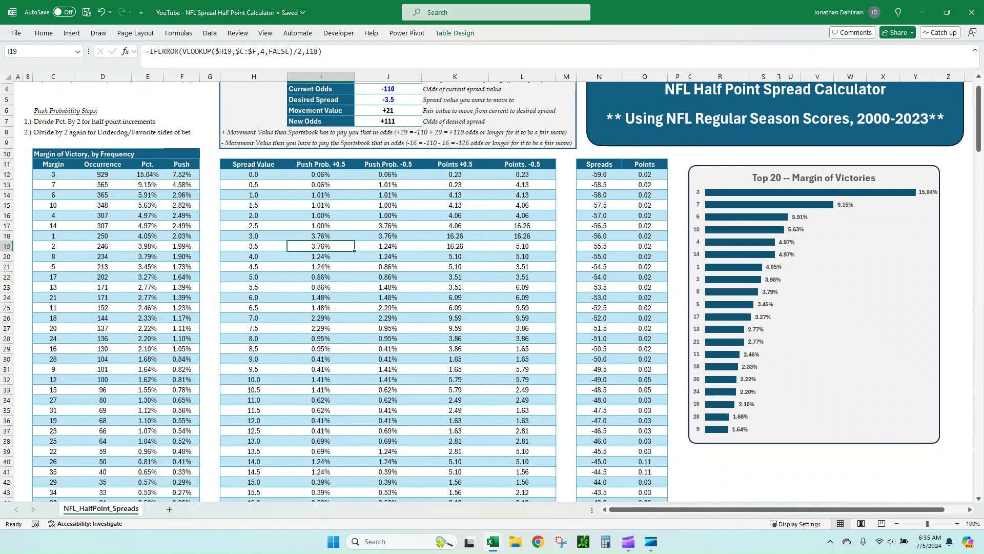
click(320, 236)
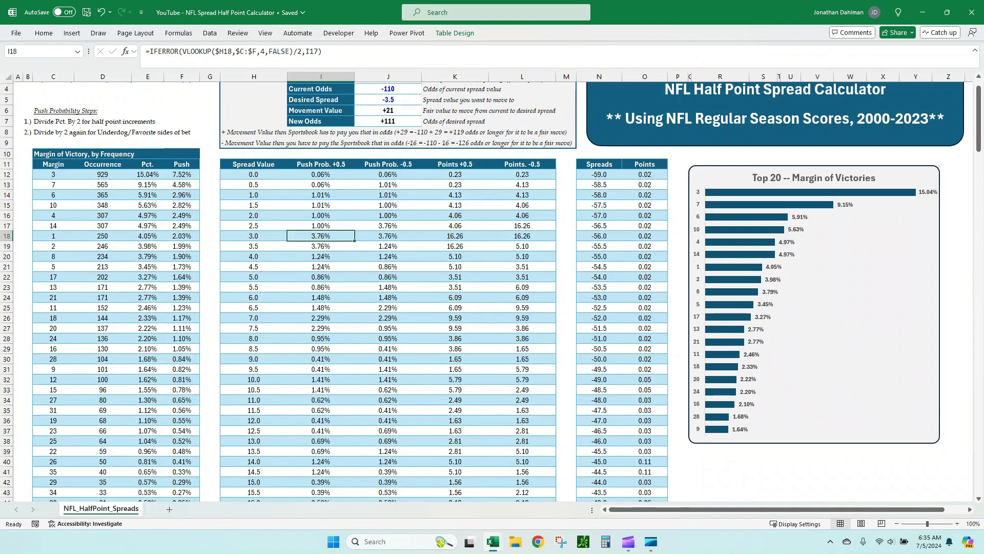
click(388, 236)
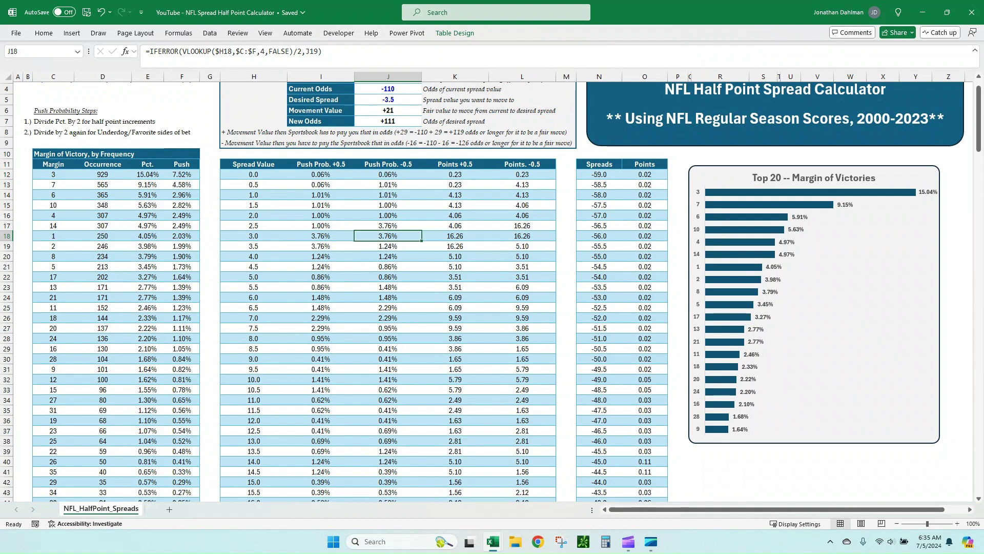
key(shift+Left)
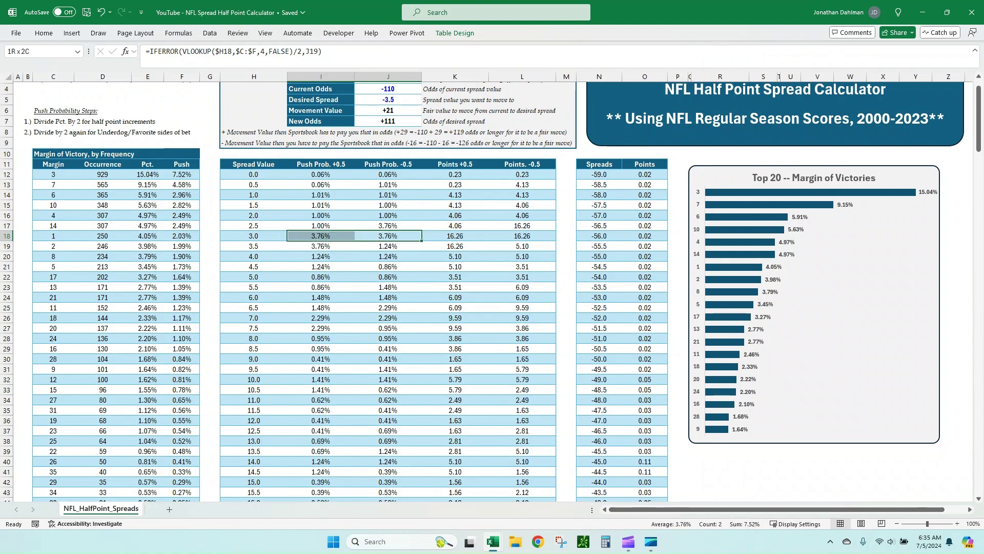
click(182, 174)
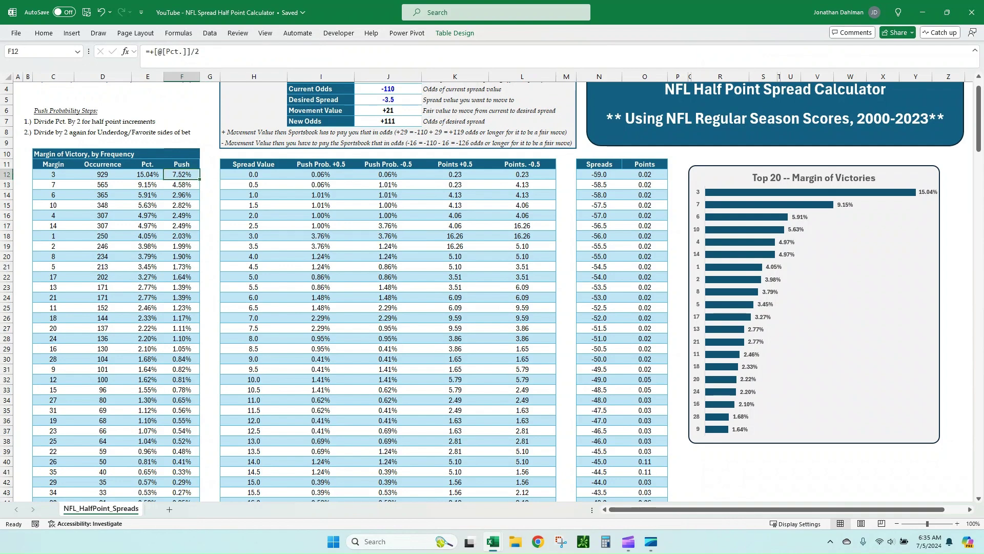
scroll(491, 291, up, 1)
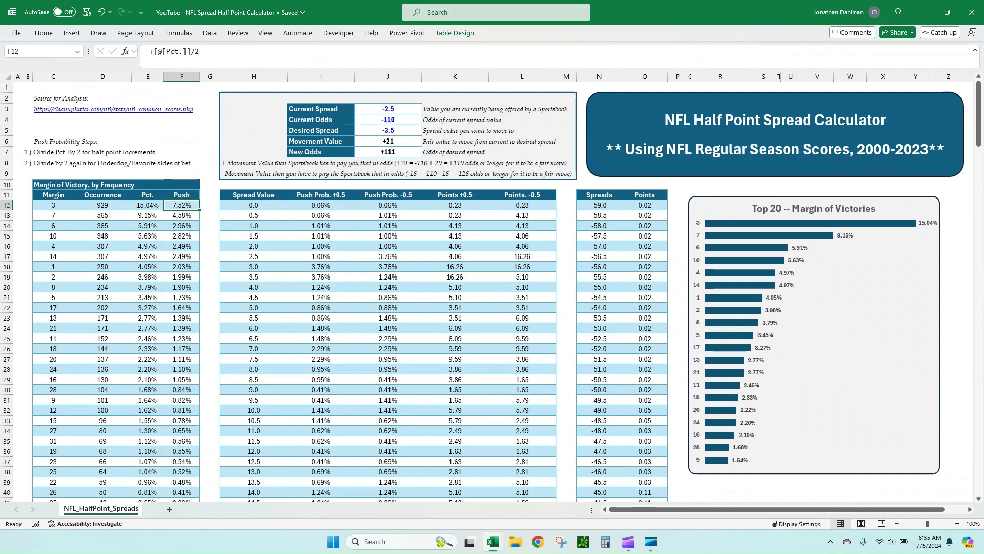
Inspect the Points +0.5 and Points -0.5 formulas down the spread rows, ending at Points +0.5 for the 3.5 spread.
click(454, 205)
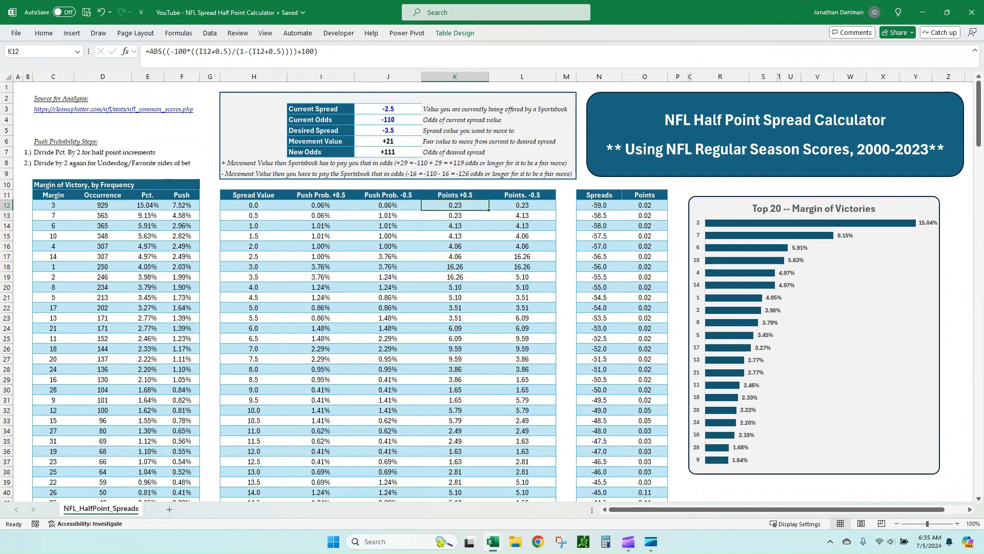
key(Right)
key(Down)
key(Down)
key(Down)
key(Down)
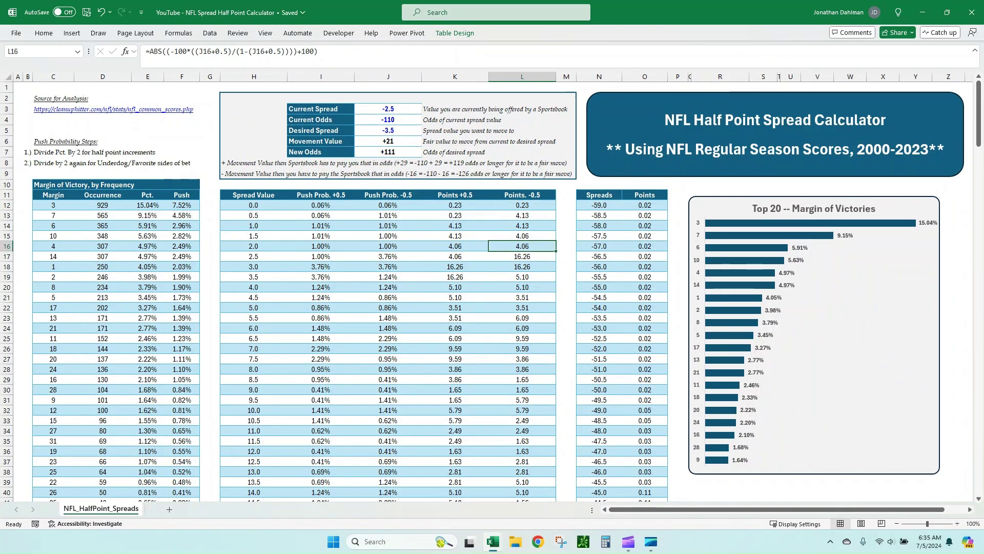
key(Left)
key(Down)
key(Down)
key(Down)
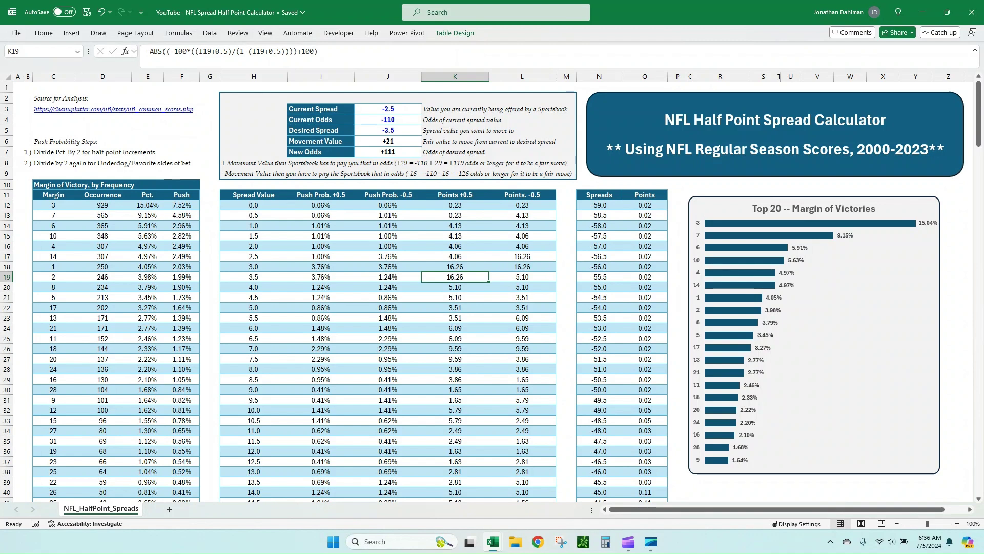
Review the calculator's three input cells: Current Spread, Current Odds and Desired Spread.
mouse_move(320, 109)
mouse_down()
mouse_move(388, 151)
mouse_move(388, 163)
mouse_move(321, 109)
mouse_up()
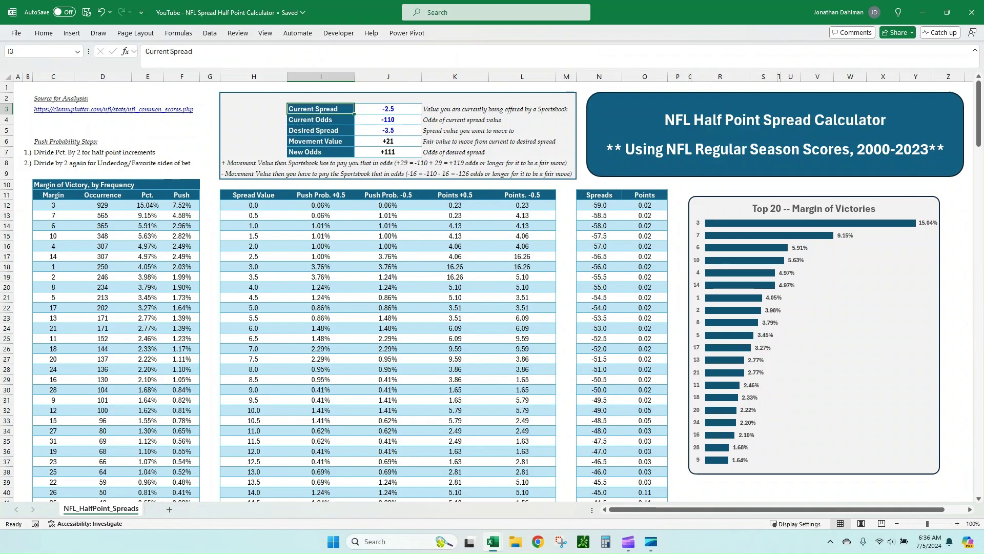
click(388, 109)
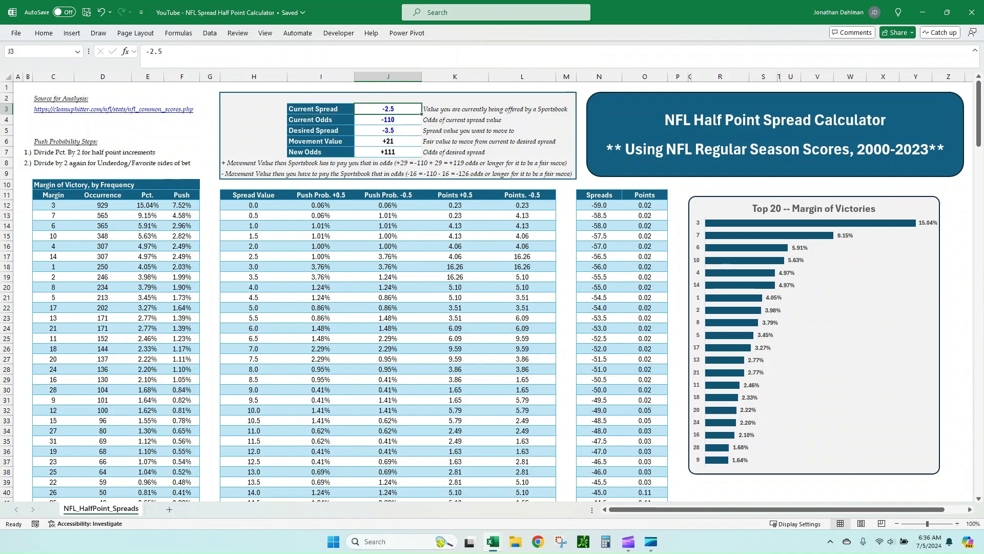
click(387, 119)
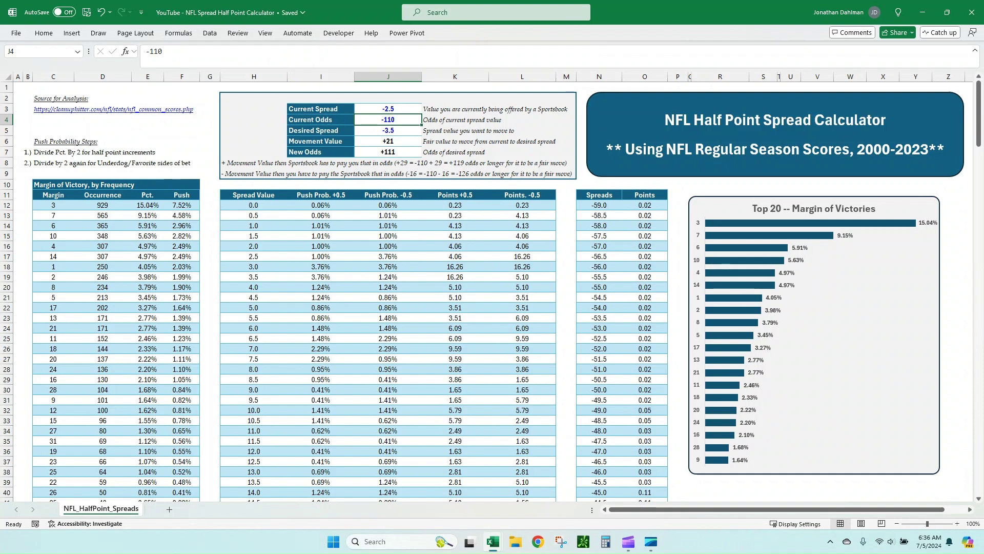
click(387, 130)
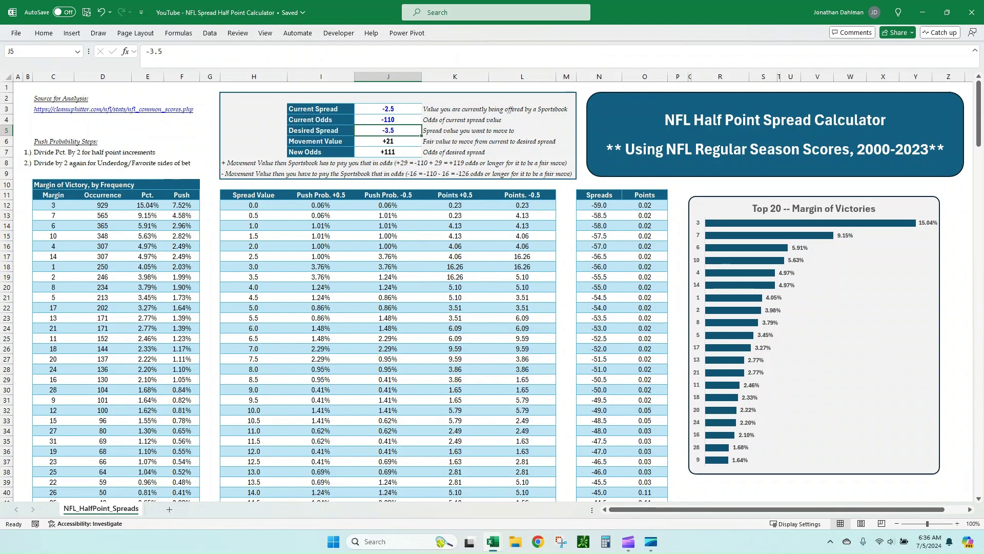
click(388, 109)
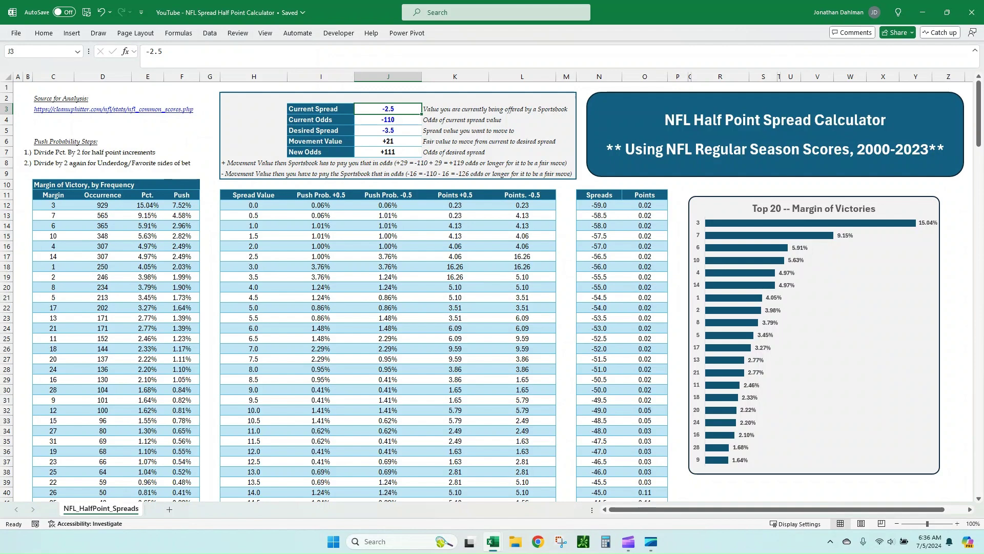
click(388, 120)
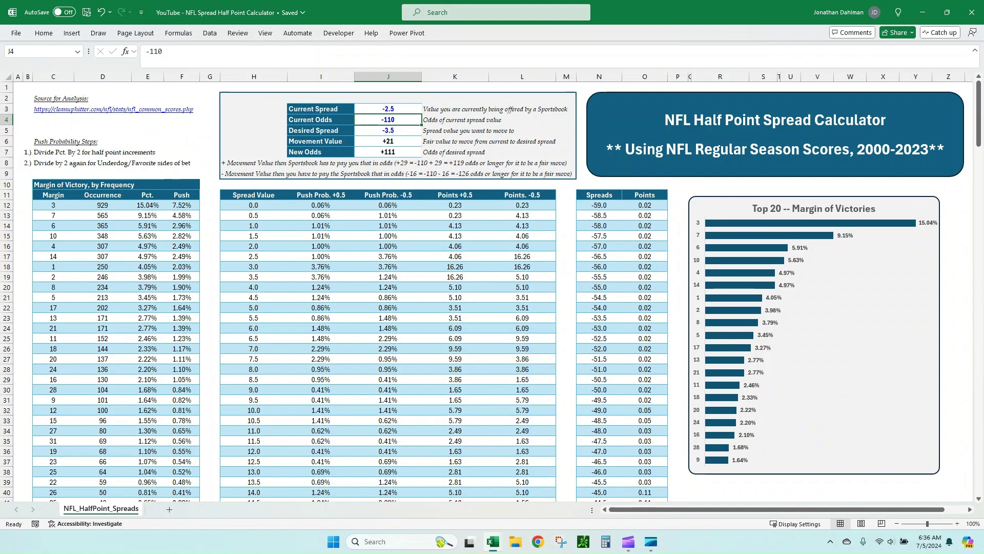
click(388, 131)
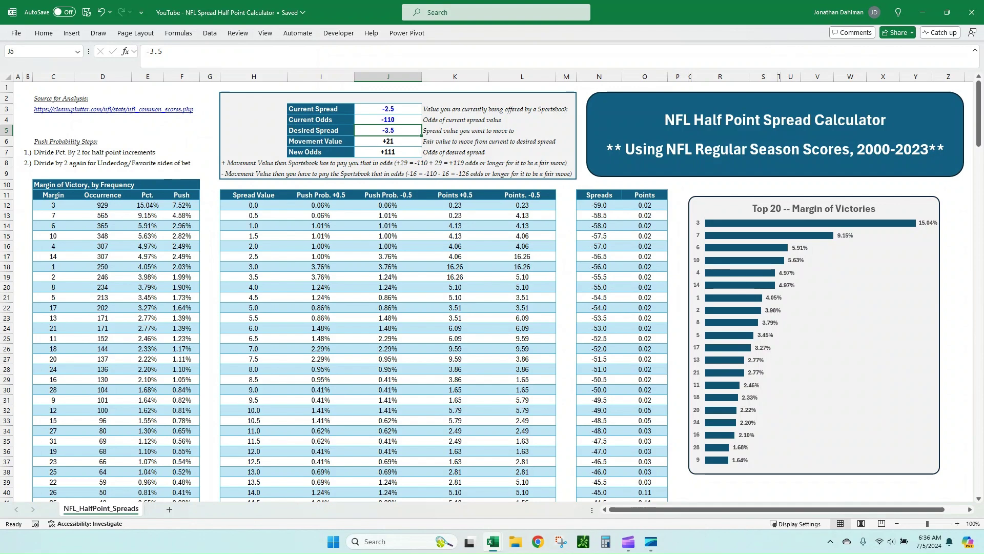
click(387, 108)
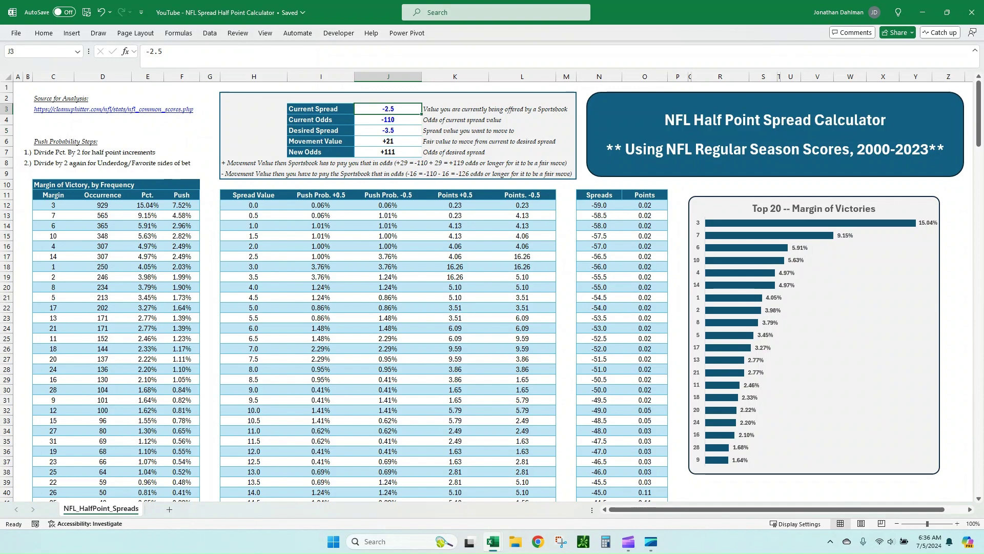
click(387, 130)
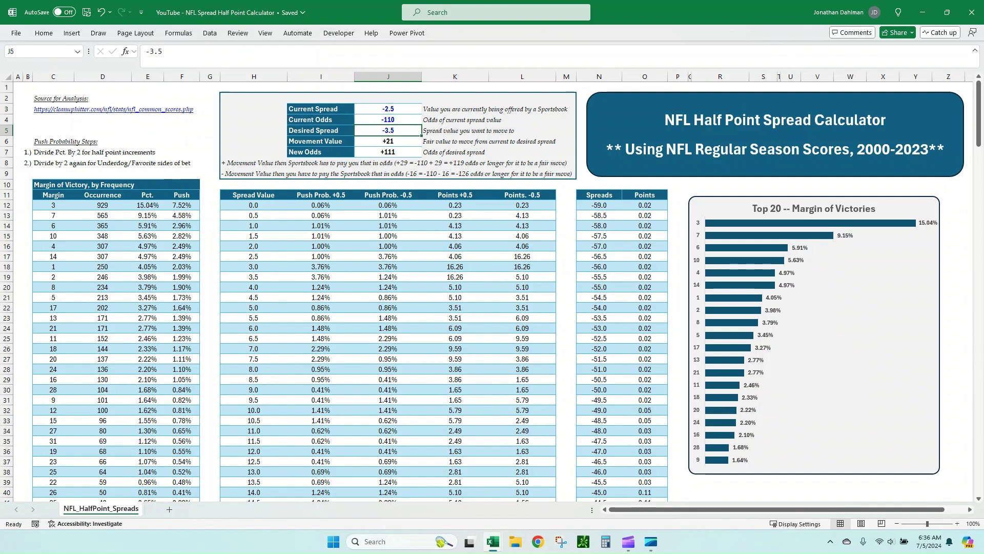
Examine the Movement Value and New Odds cells, and read the two notes on positive and negative movement values.
click(387, 141)
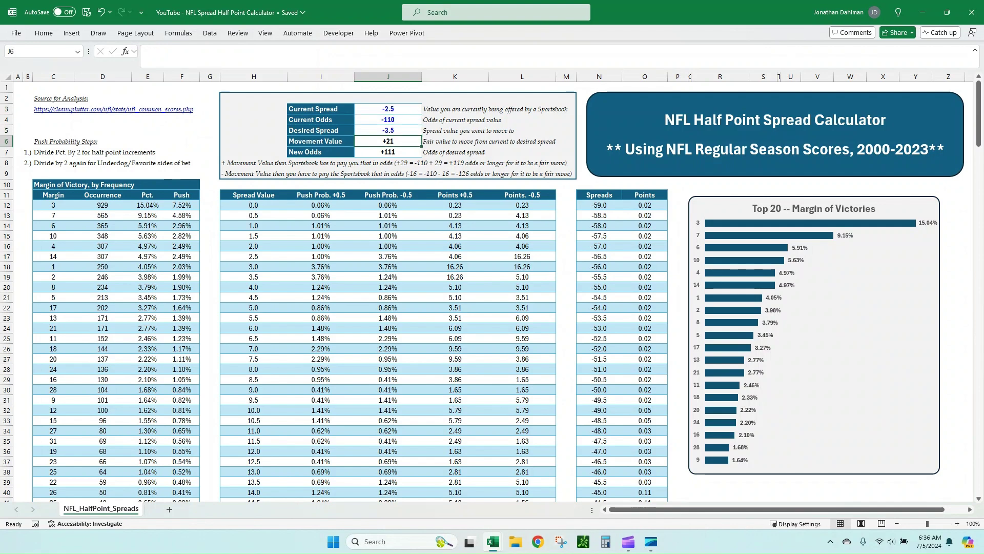
click(388, 152)
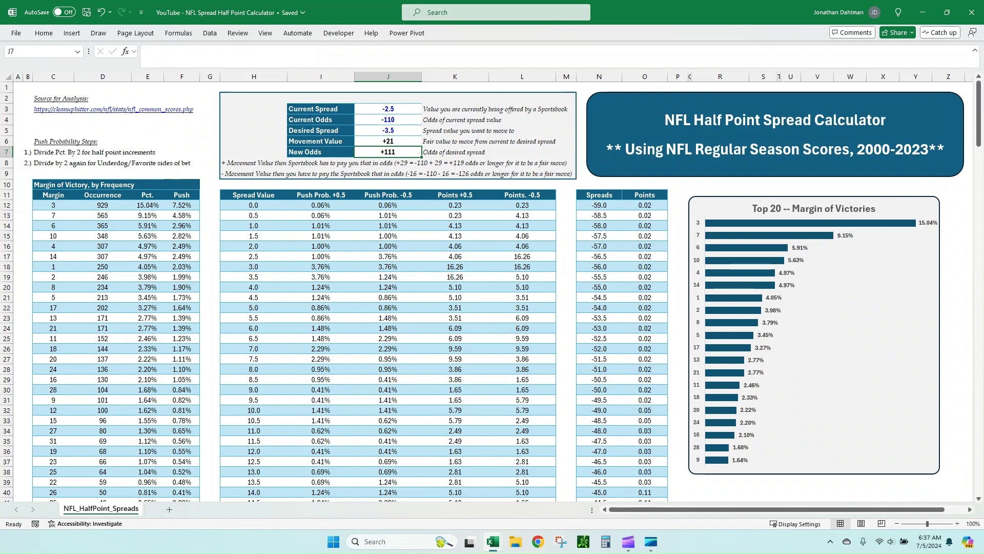
click(253, 163)
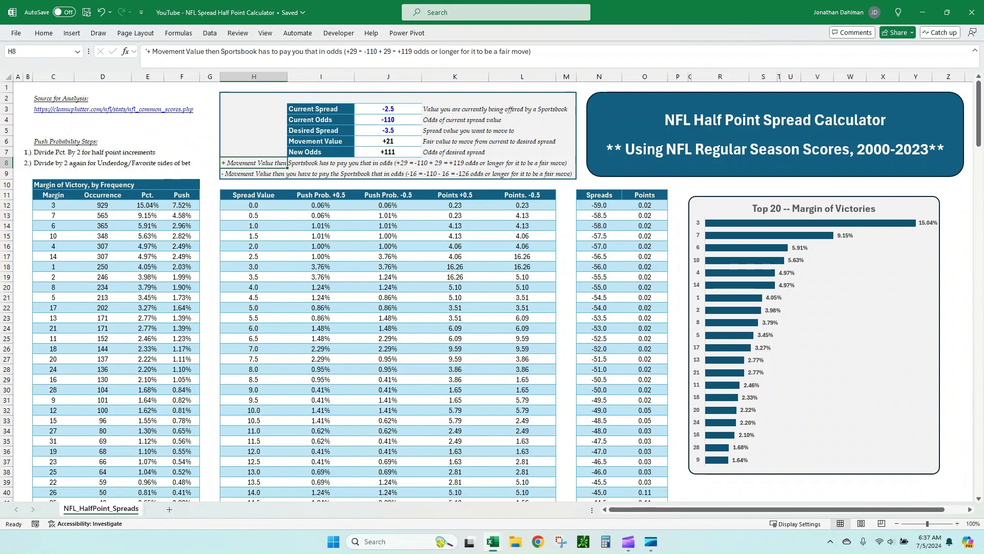
click(253, 174)
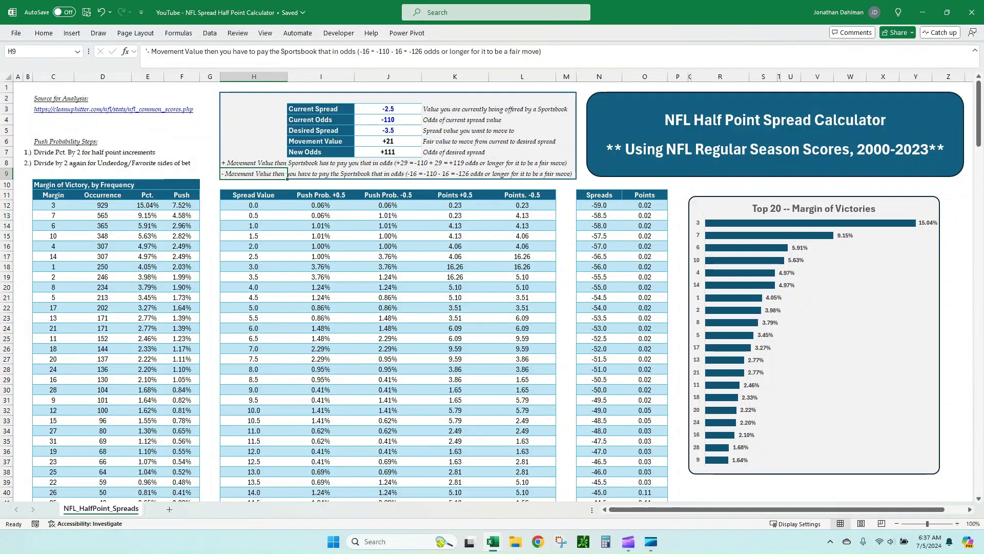
Set the Current Spread to -3.5 and the Desired Spread to -2.5.
click(387, 109)
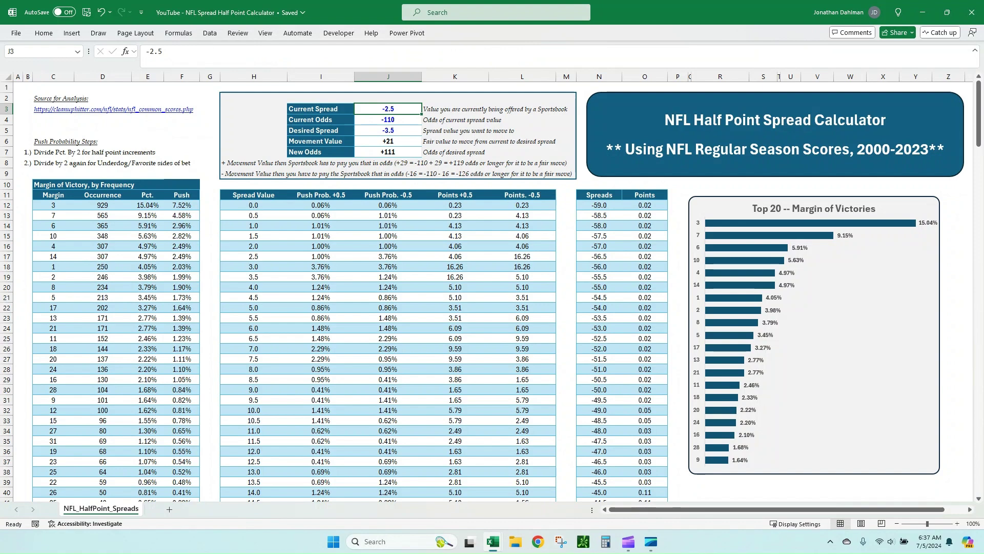
text(-3.5)
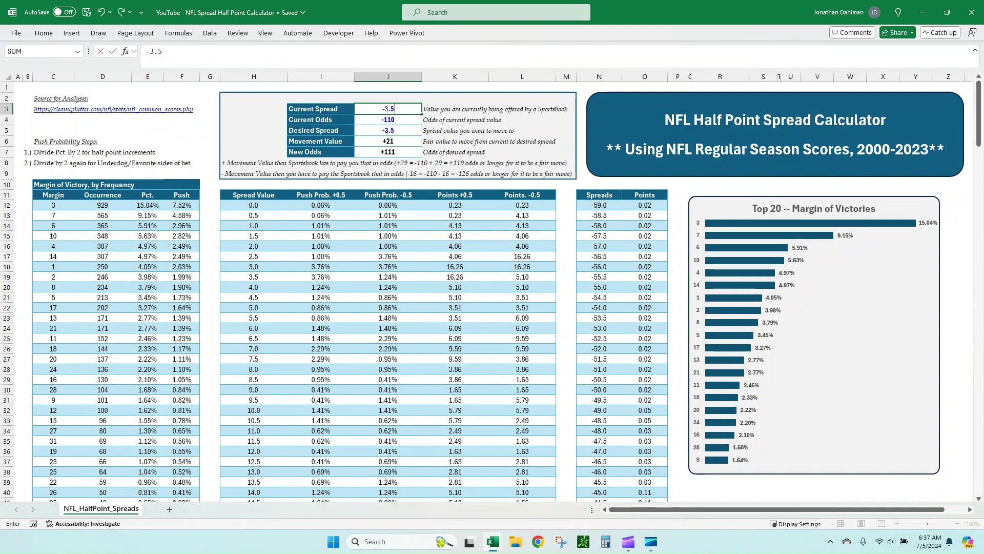
key(Return)
key(Return)
text(-2.5)
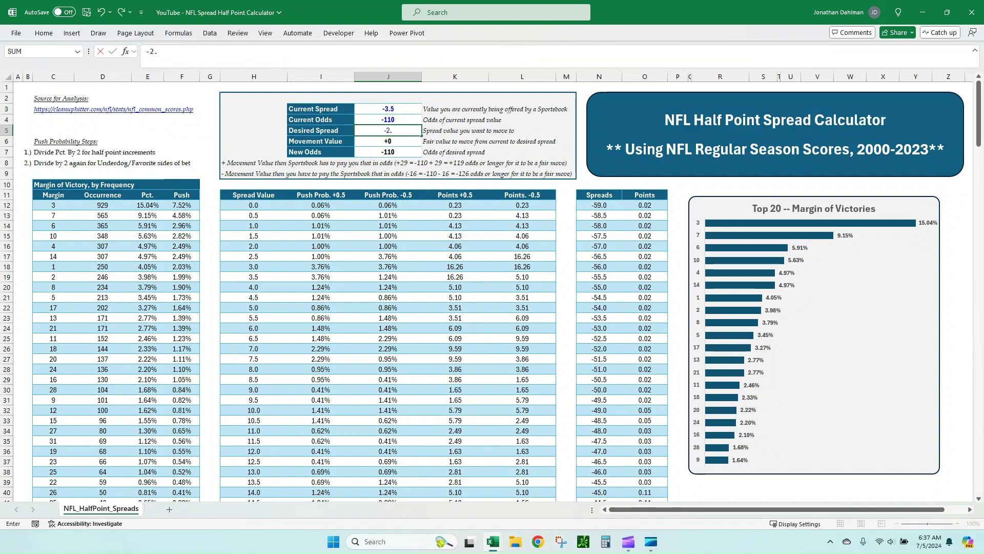
key(Return)
Compare the Current Spread with the Desired Spread, and check the resulting Movement Value and New Odds.
key(Up)
key(Up)
key(Up)
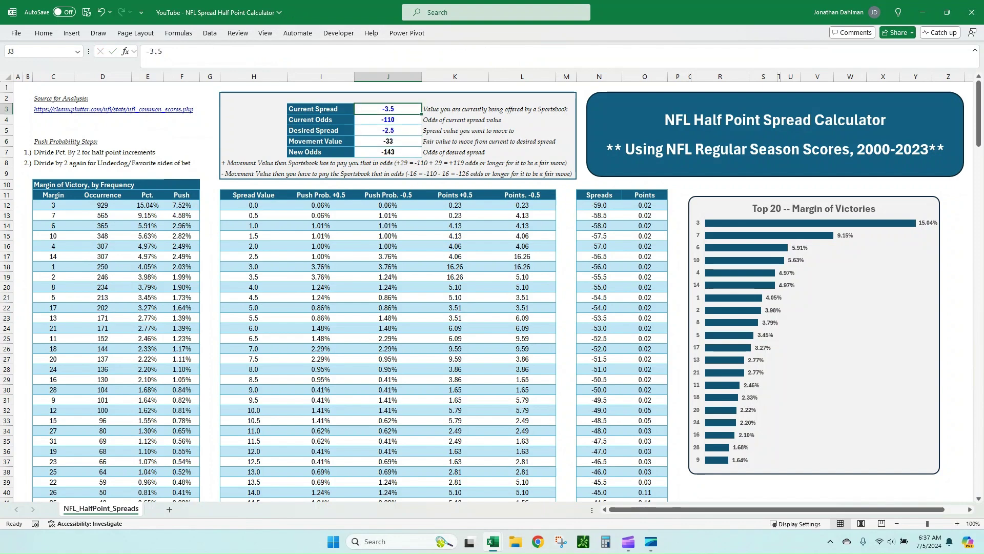
key(Down)
key(Down)
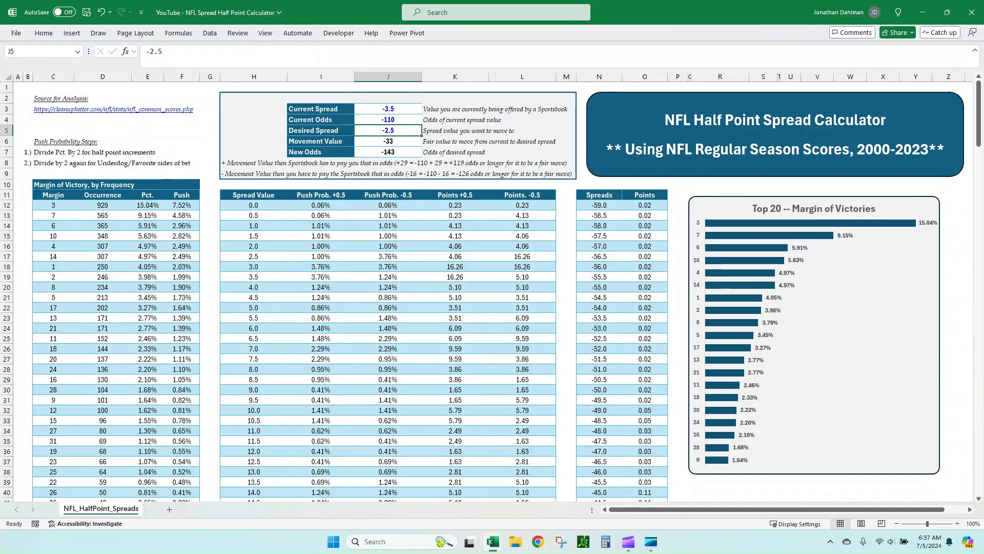
key(Up)
key(Up)
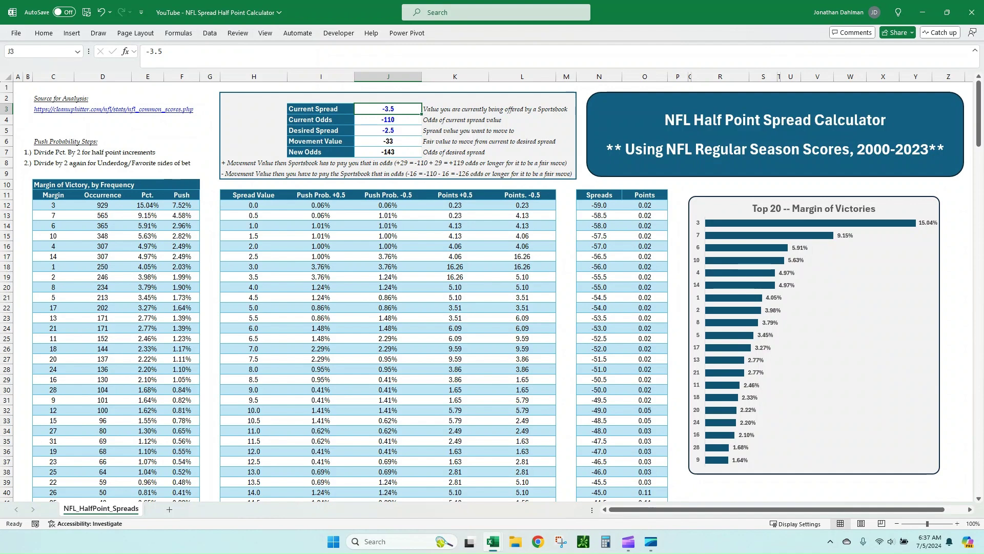
key(Down)
key(Down)
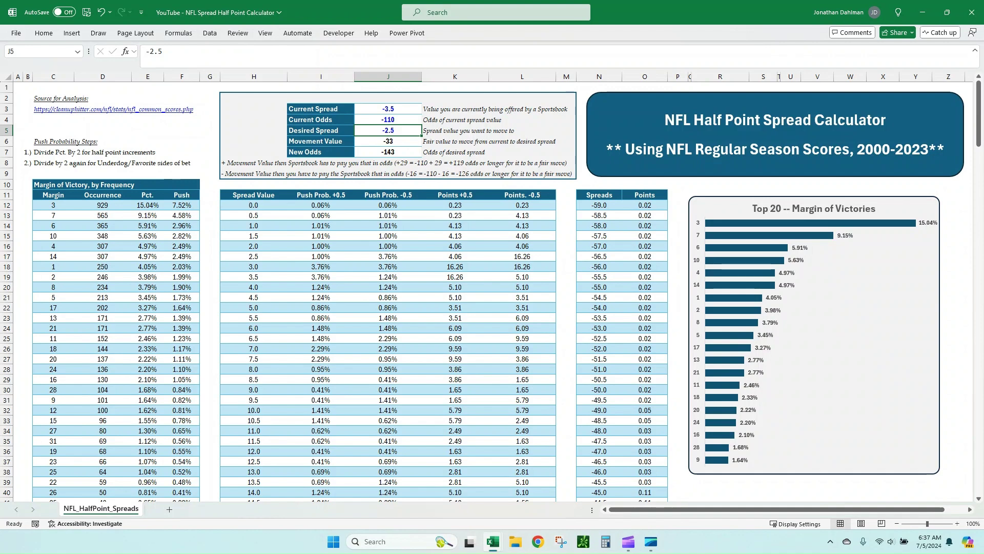
key(Down)
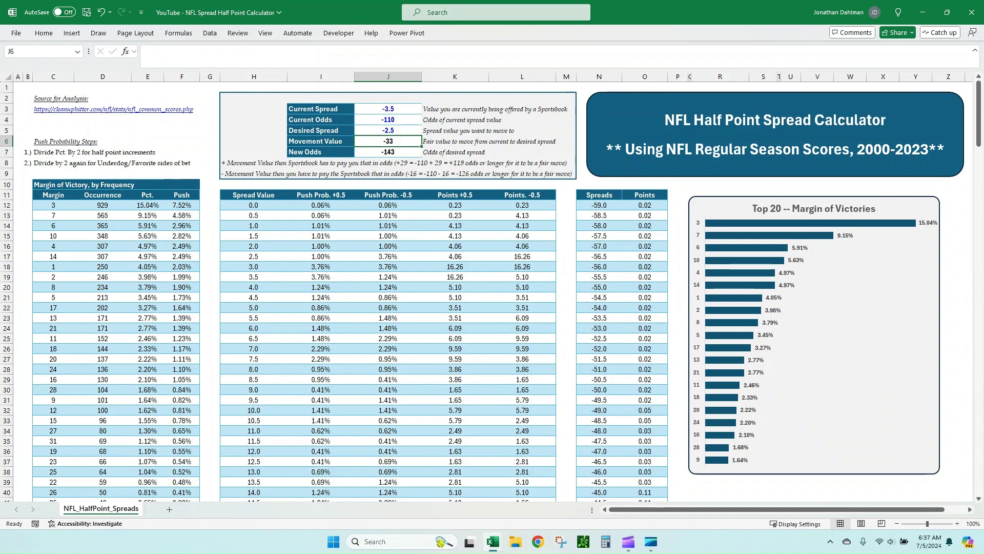
click(387, 152)
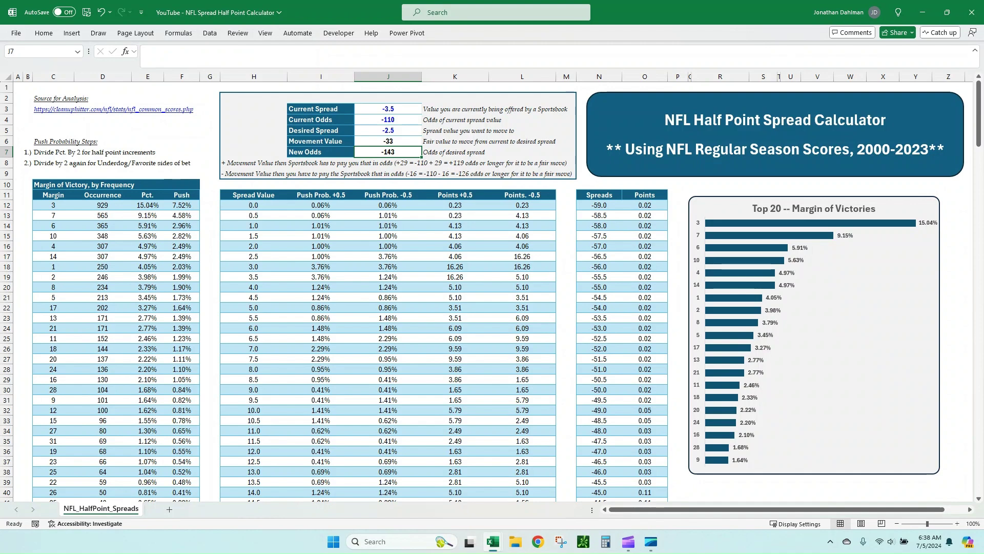
Trace the move between the 3.5 and 2.5 rows in the Spread Value column.
click(253, 276)
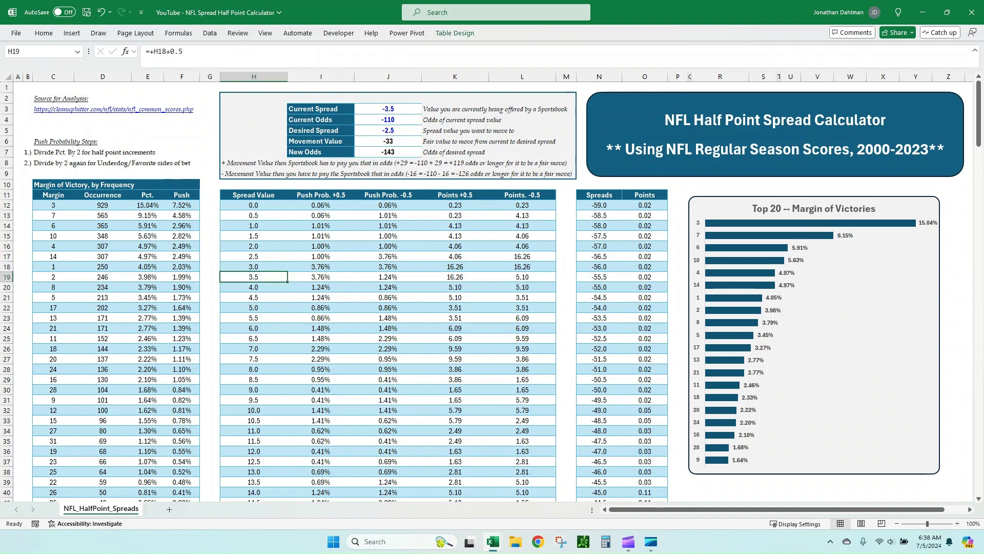
key(Up)
key(Up)
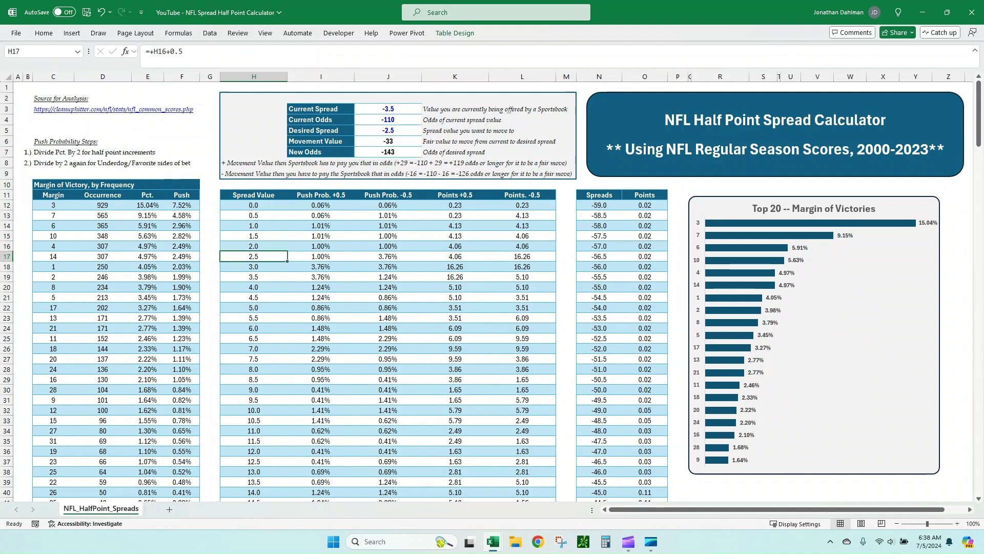
key(Down)
key(Down)
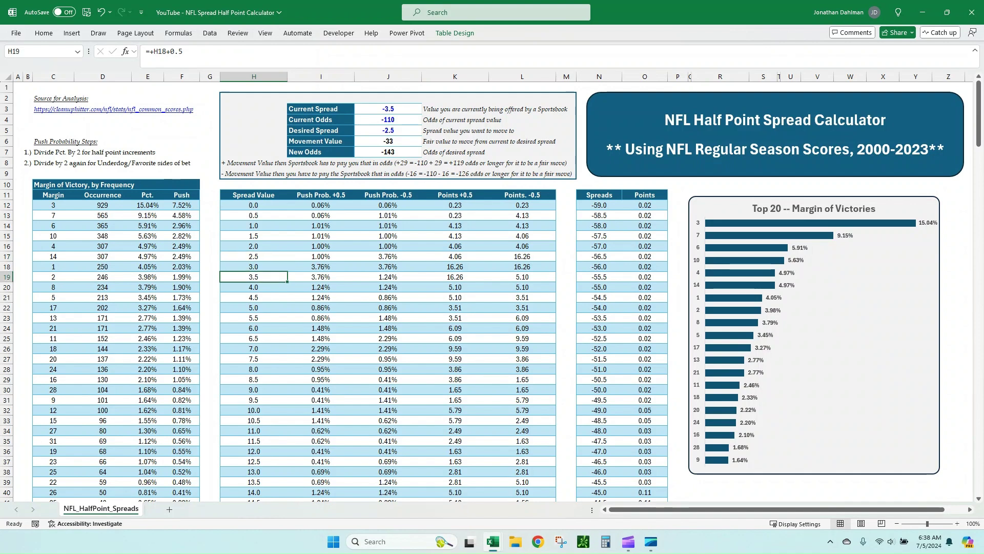
Examine the Push Prob. -0.5 and Points. -0.5 columns, comparing the Points. -0.5 cells of the 3.5, 3.0 and 2.5 spreads.
click(388, 195)
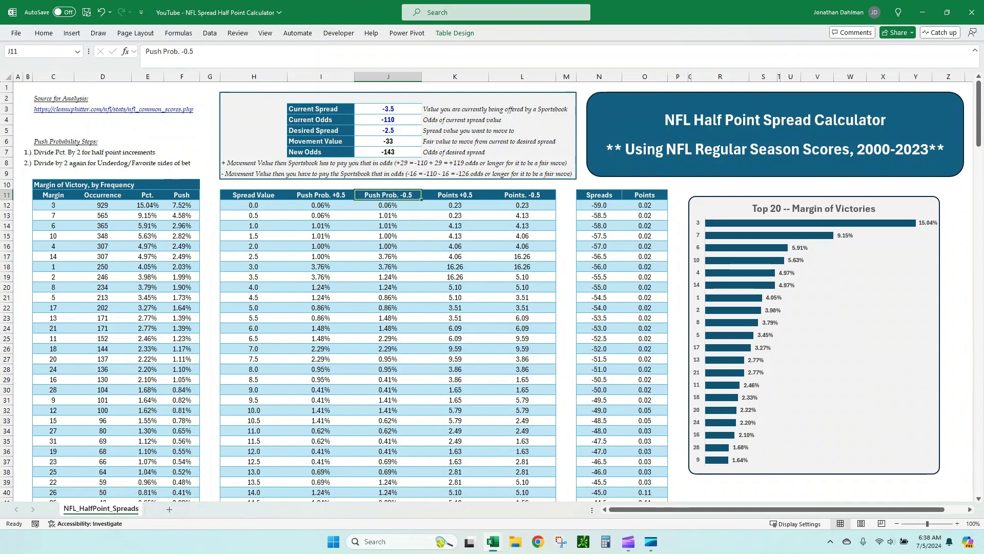
click(522, 194)
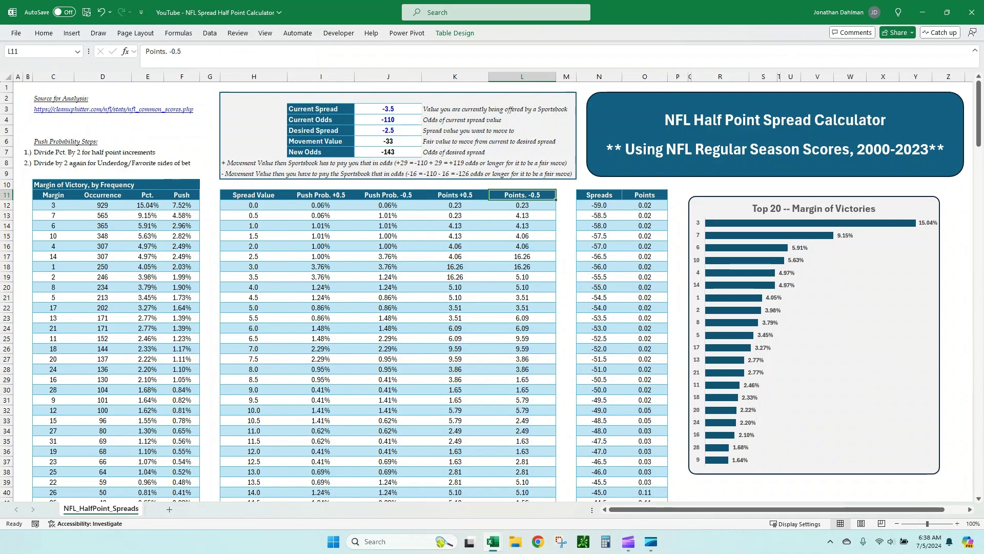
click(253, 277)
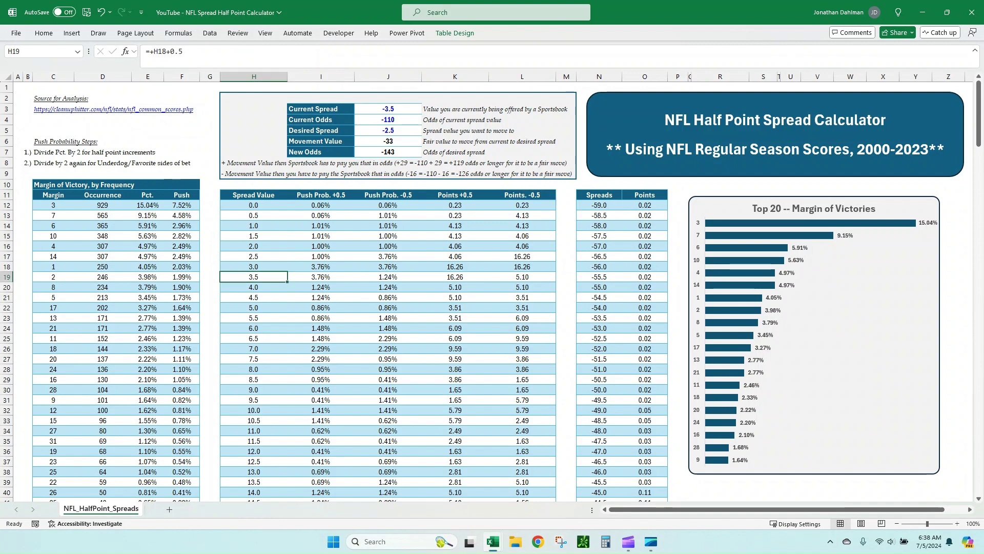
click(522, 277)
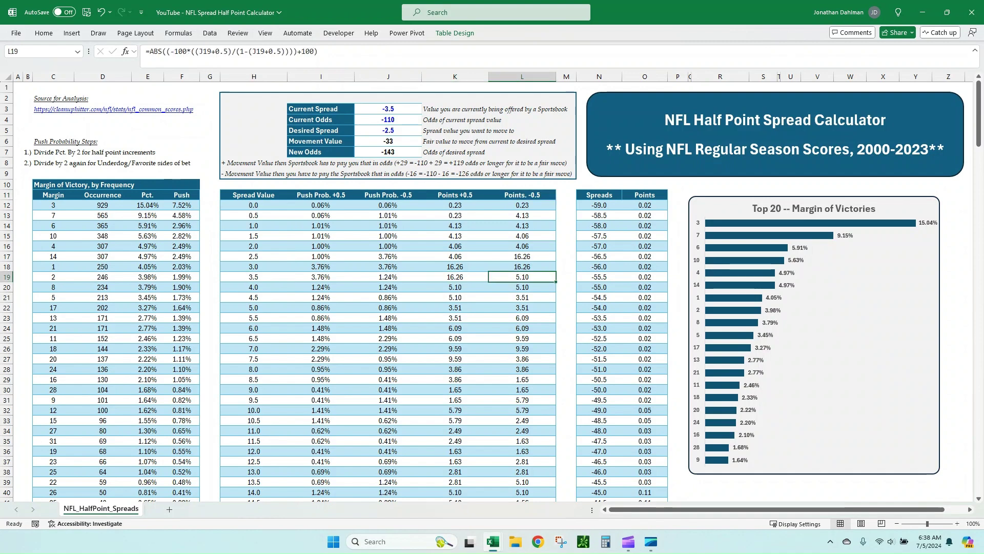
click(522, 267)
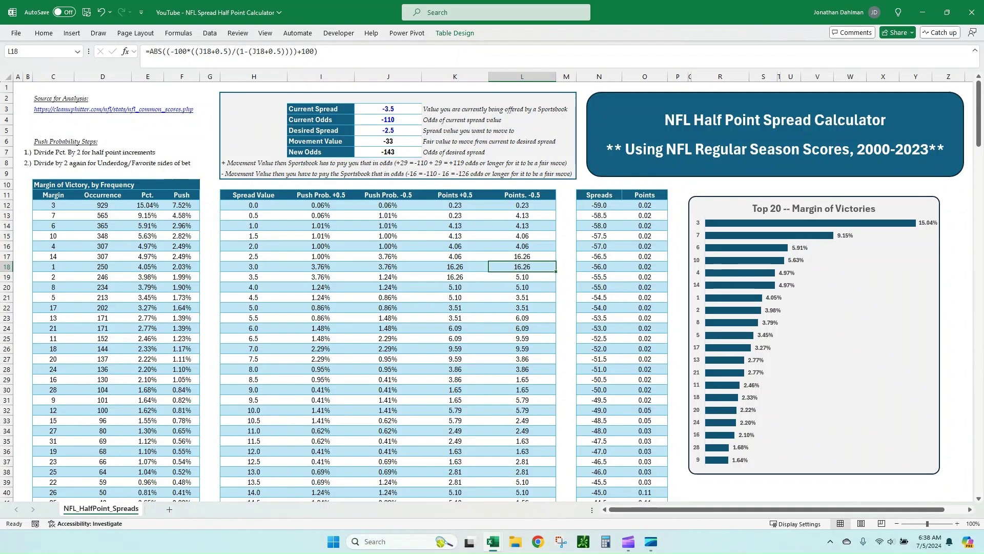
click(522, 256)
click(522, 267)
click(522, 256)
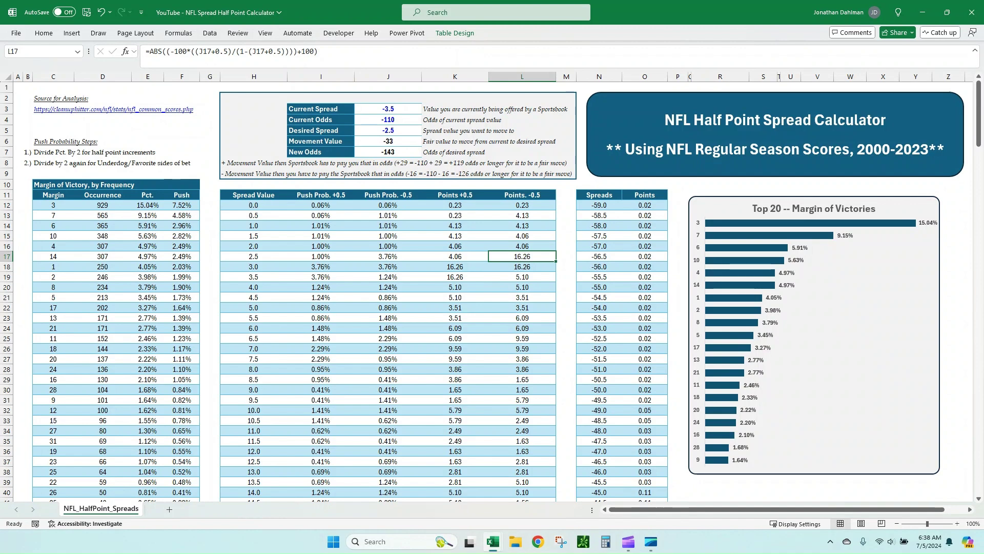
click(522, 267)
key(shift+Up)
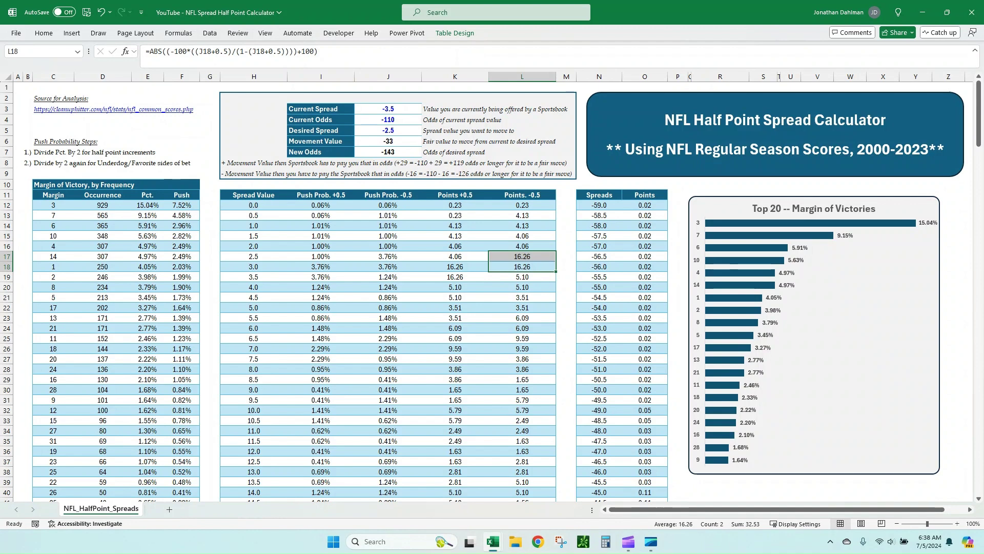
Inspect the Push Prob. +0.5 formula of the 2.5 spread and return to the Current Spread cell.
click(321, 256)
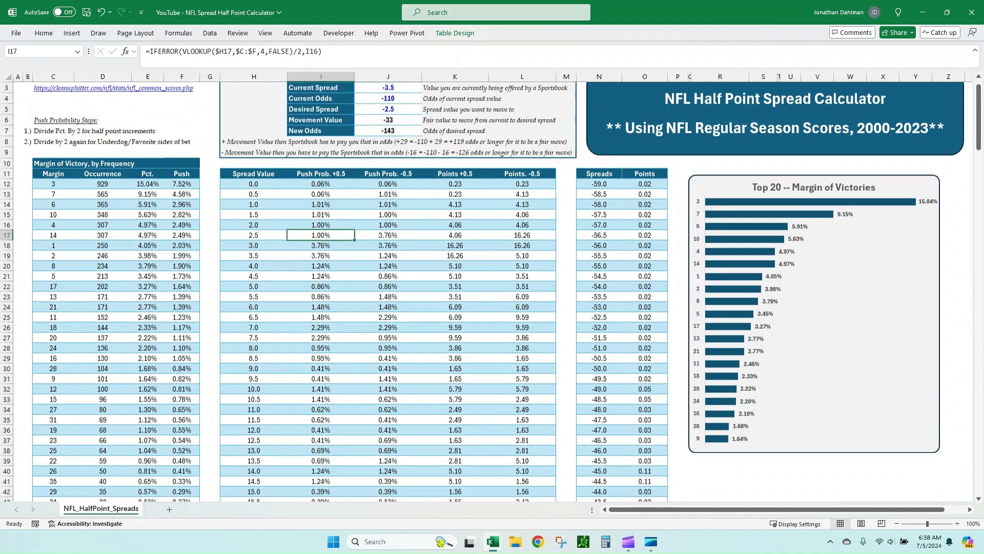
scroll(482, 292, down, 4)
scroll(482, 293, up, 4)
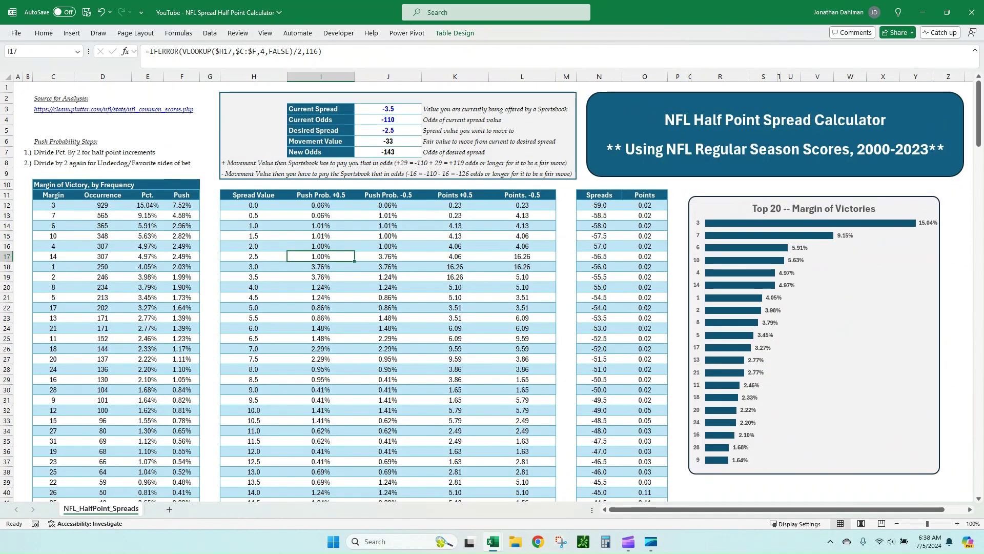
click(387, 109)
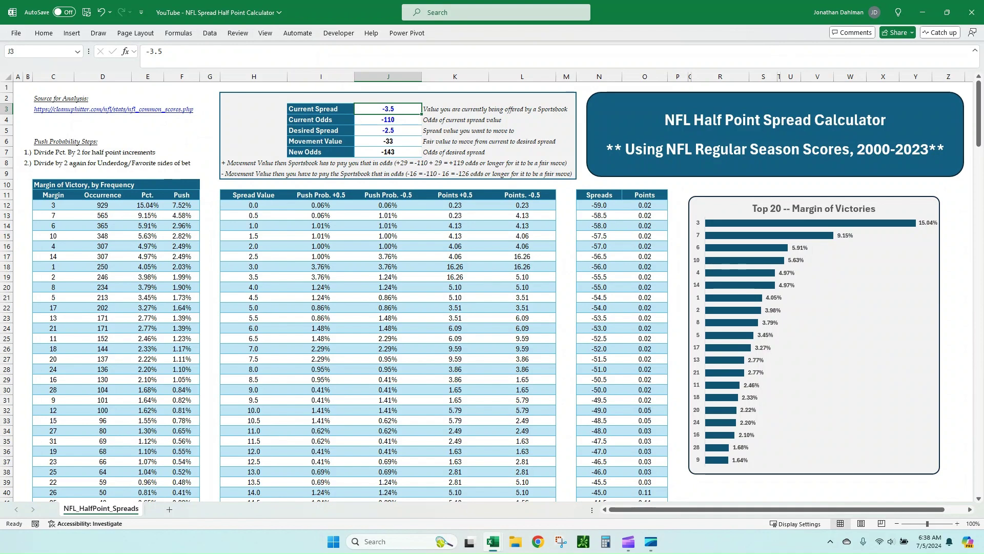
Set the Current Spread to 6.5 and the Desired Spread to 7.5, and check the New Odds.
text(6.5)
key(Return)
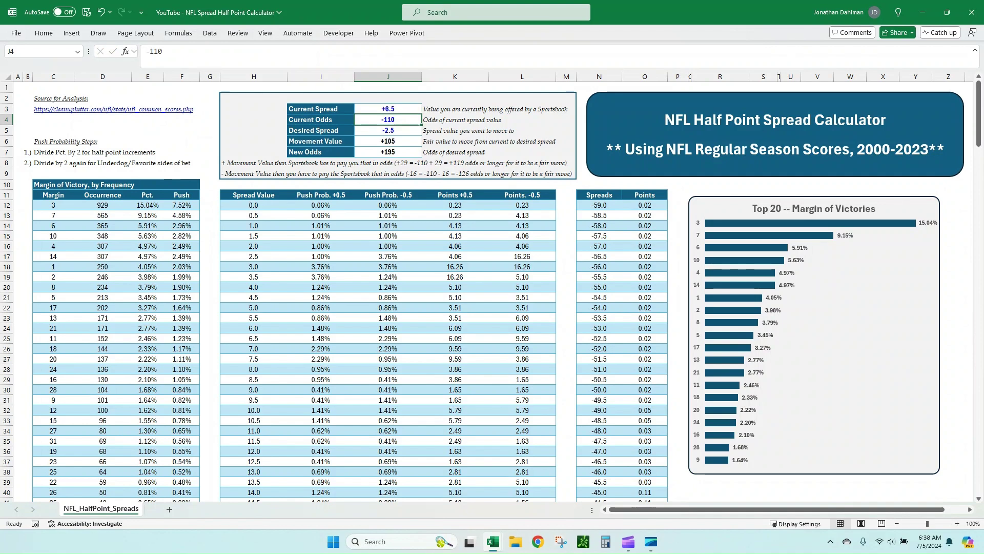
click(387, 130)
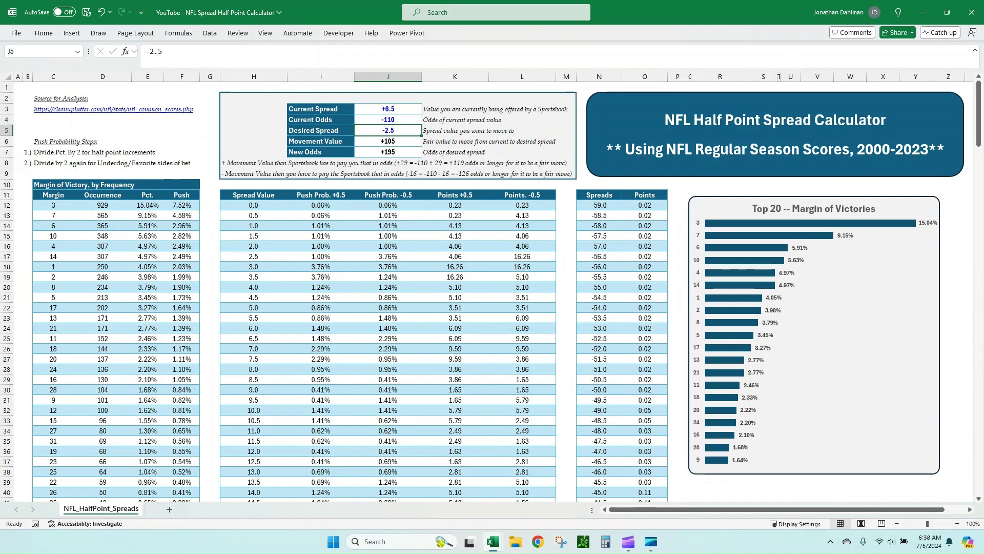
text(7.5)
key(Return)
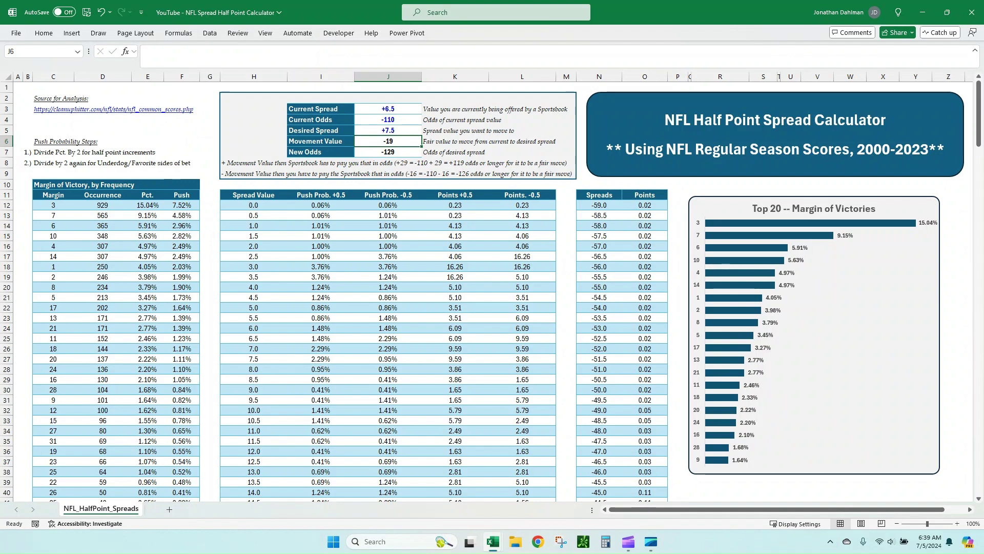
click(387, 151)
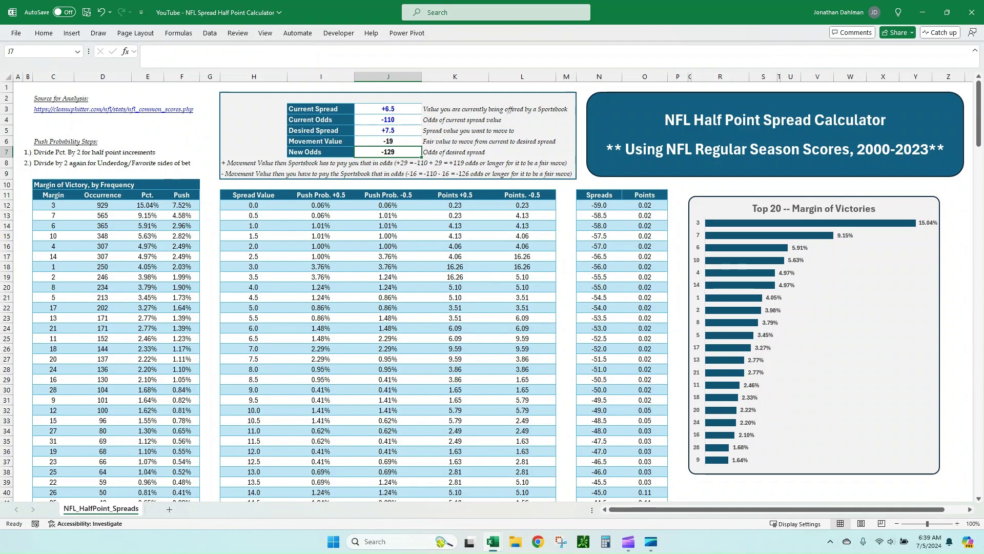
Set the Current Spread to 7.5 and the Desired Spread to 2.5.
click(387, 109)
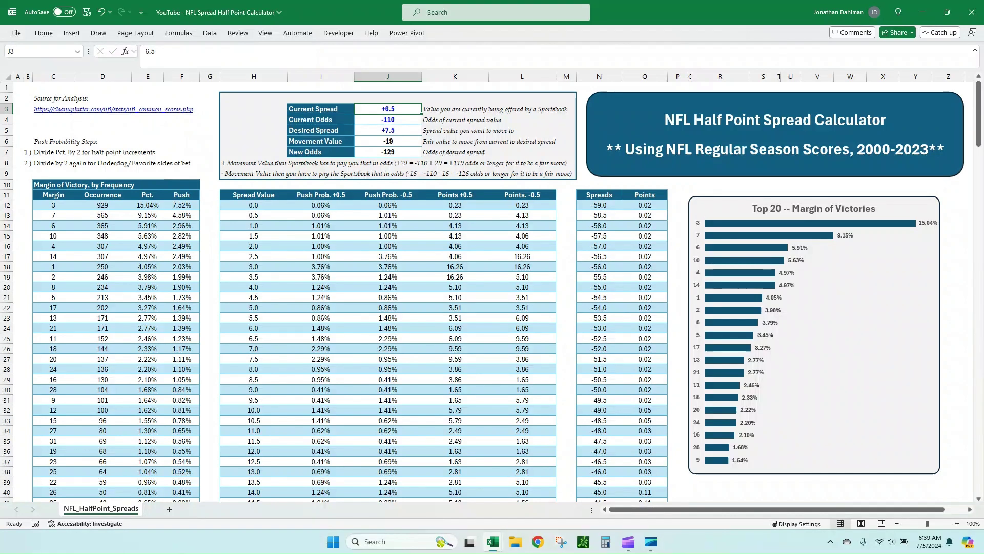
text(7.5)
key(Return)
key(Return)
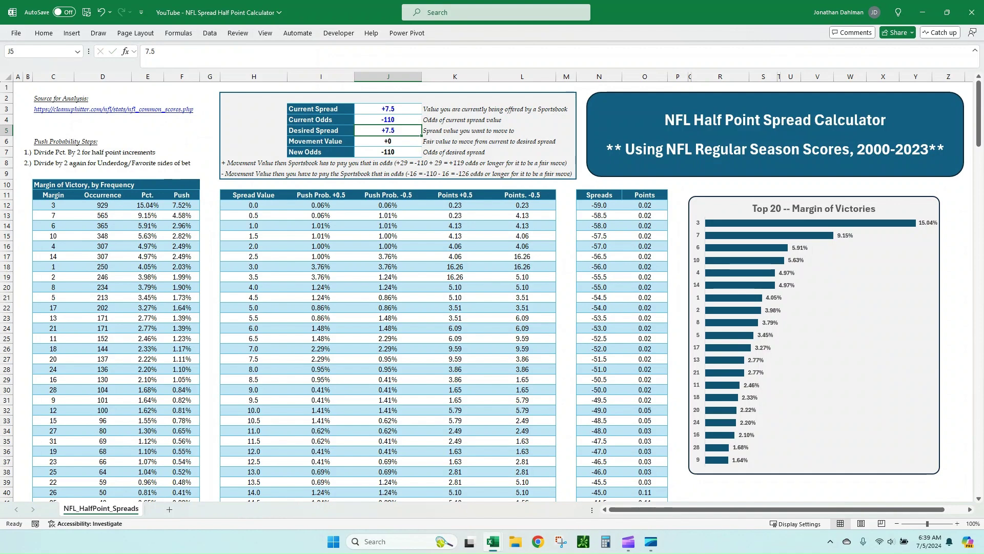
text(2)
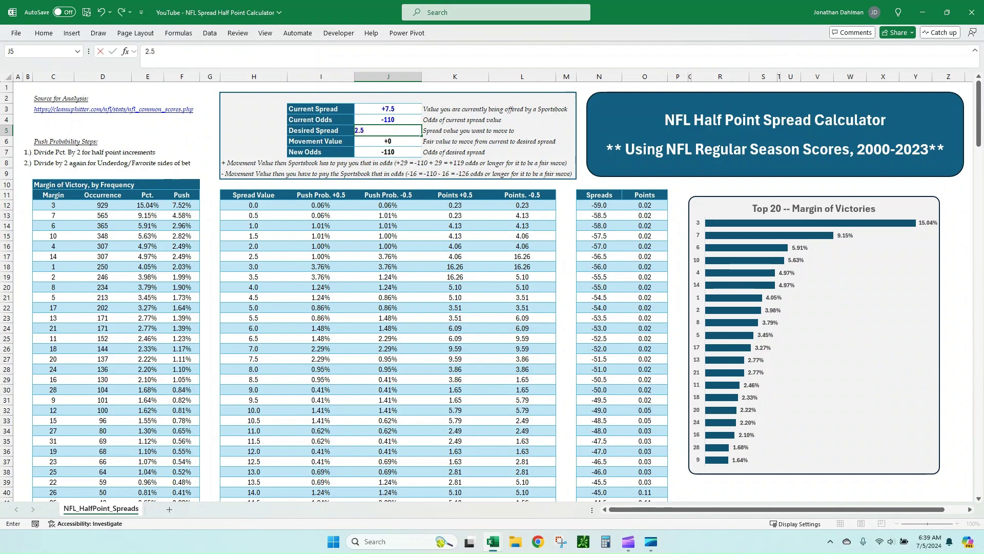
text(.5)
key(Return)
key(Up)
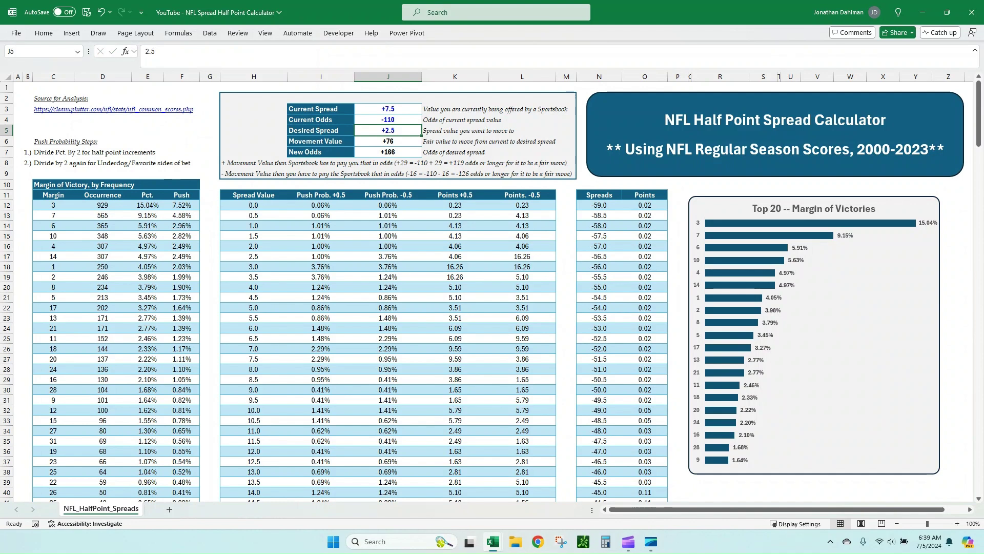
Compare the Current Spread and Desired Spread with the resulting Movement Value and New Odds.
key(Down)
click(387, 109)
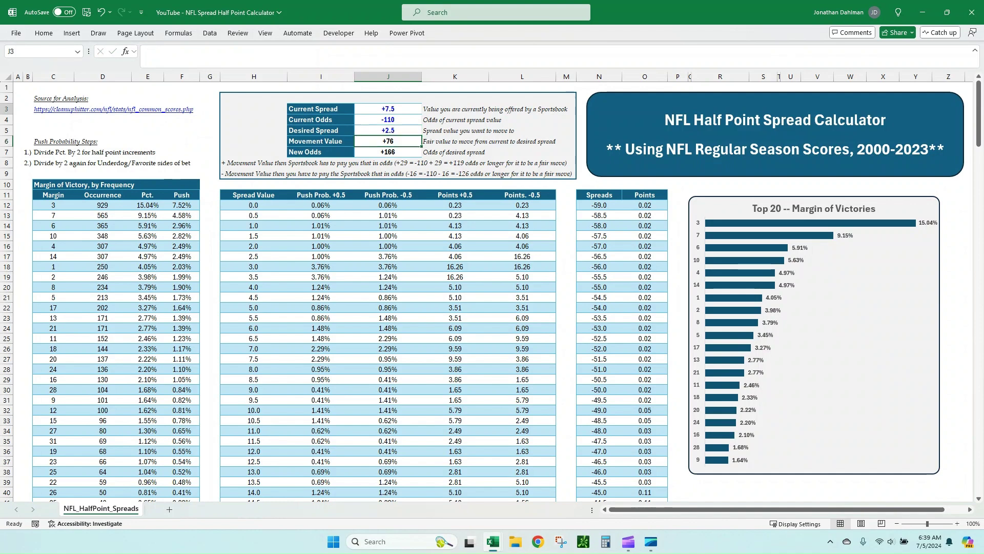
click(388, 130)
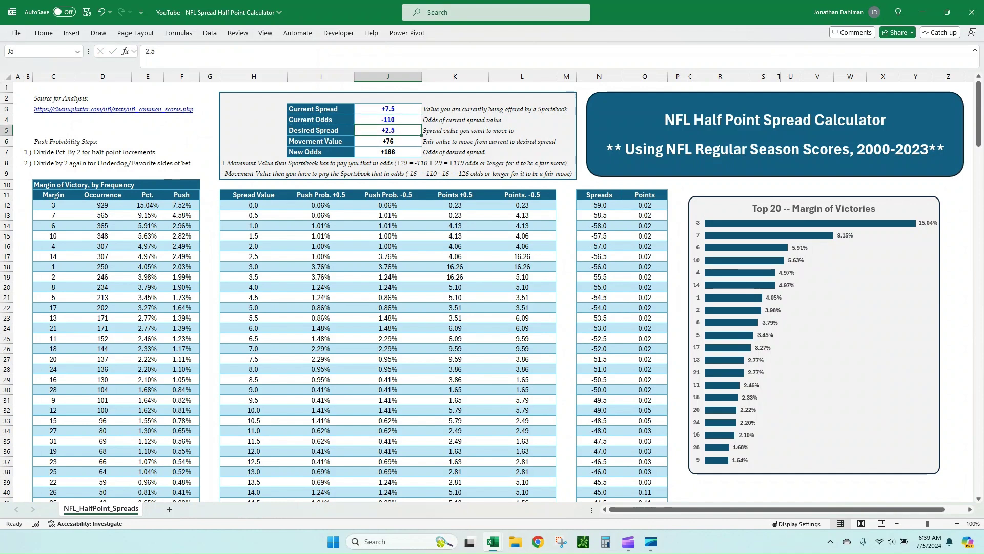
key(Down)
key(Down)
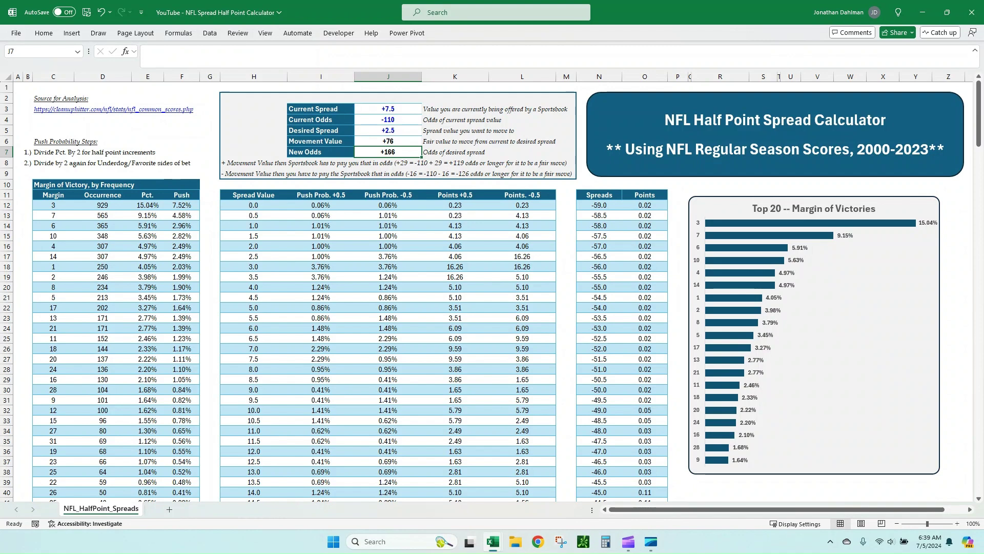
click(388, 130)
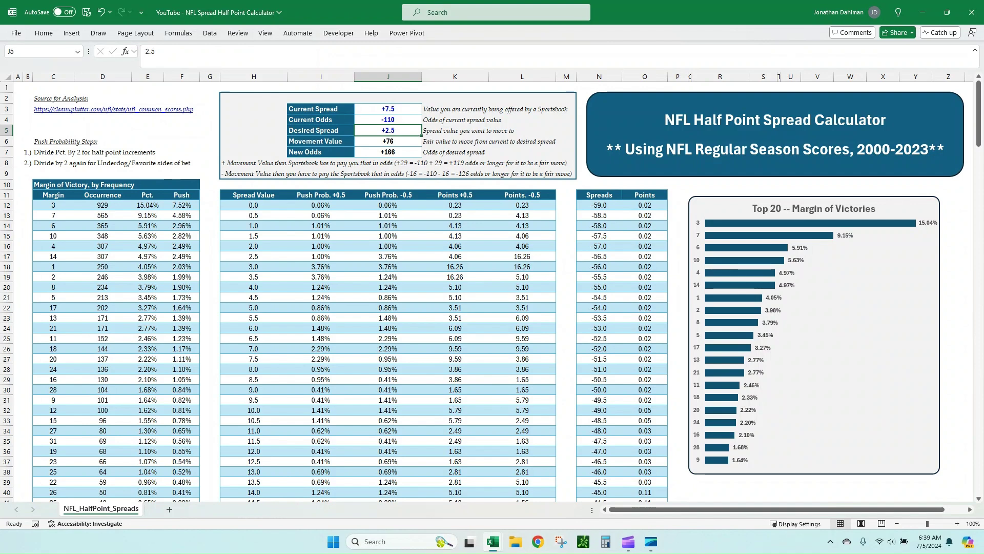
Try a Current Spread of 3, and restore it to 7.5 to recheck the New Odds.
click(387, 108)
text(3)
key(Return)
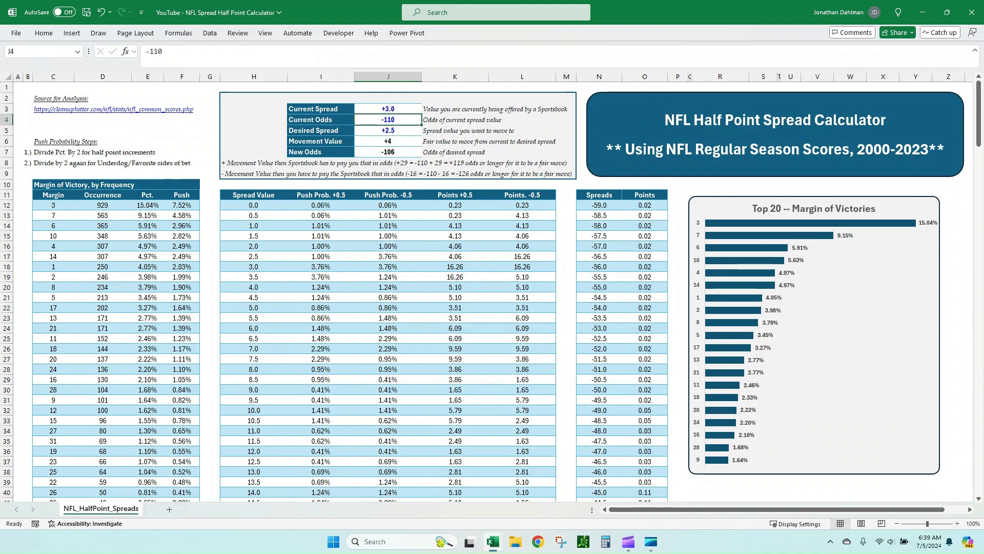
click(387, 108)
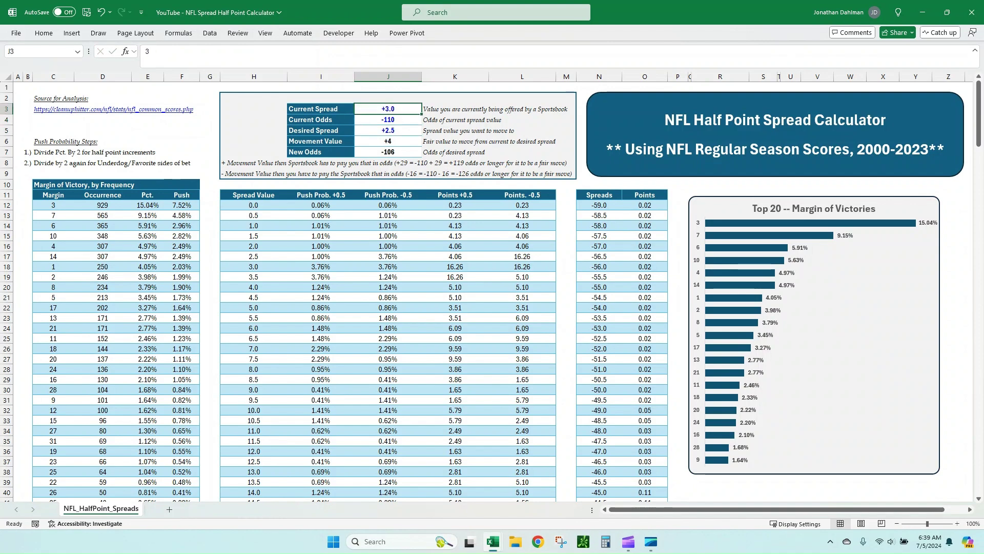
text(7.5)
key(Return)
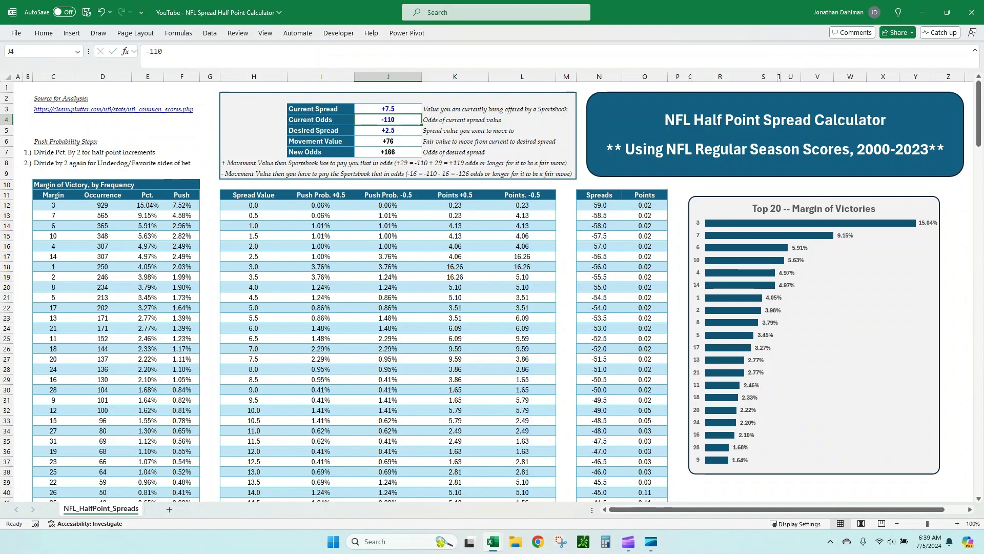
click(387, 152)
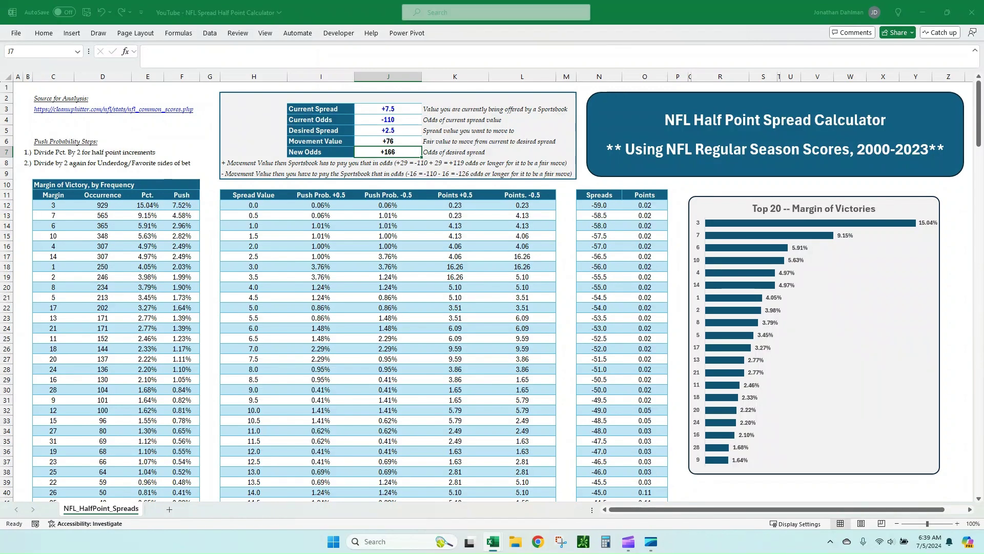
Switch to the Pro Football EV Model workbook and look over the Moneyline sheet's matchups and Philadelphia Eagles moneyline formula.
key(alt+Tab)
key(alt+Tab)
key(alt+Tab)
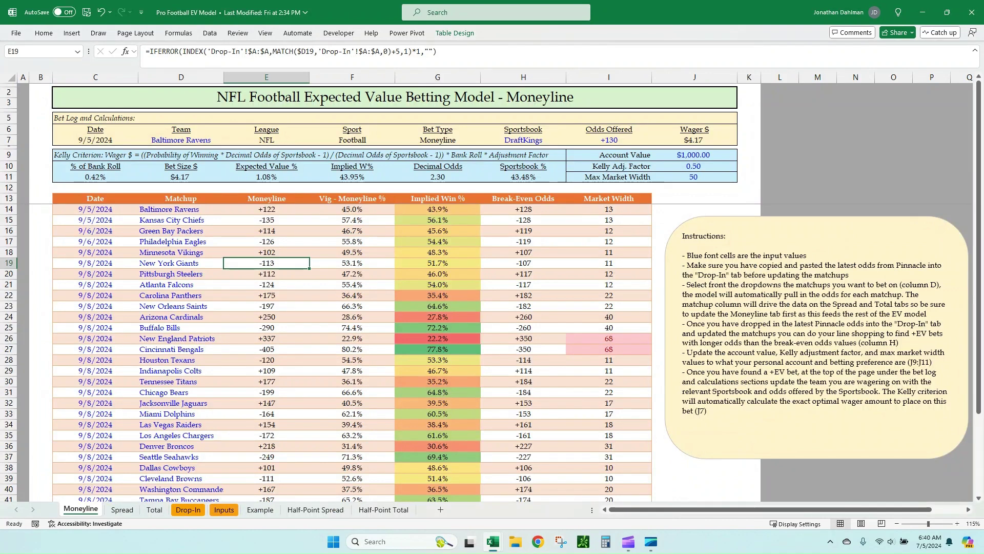
click(266, 241)
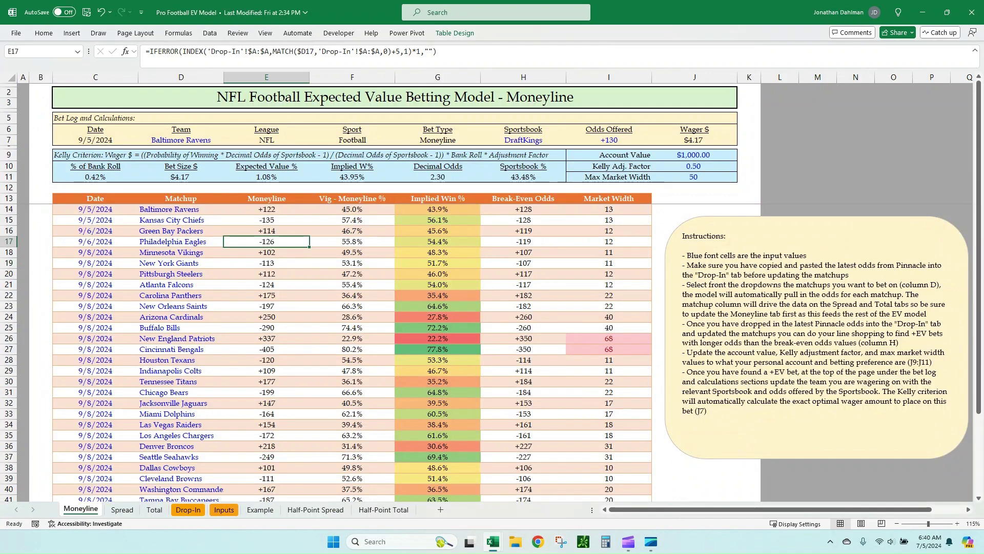
scroll(352, 352, down, 2)
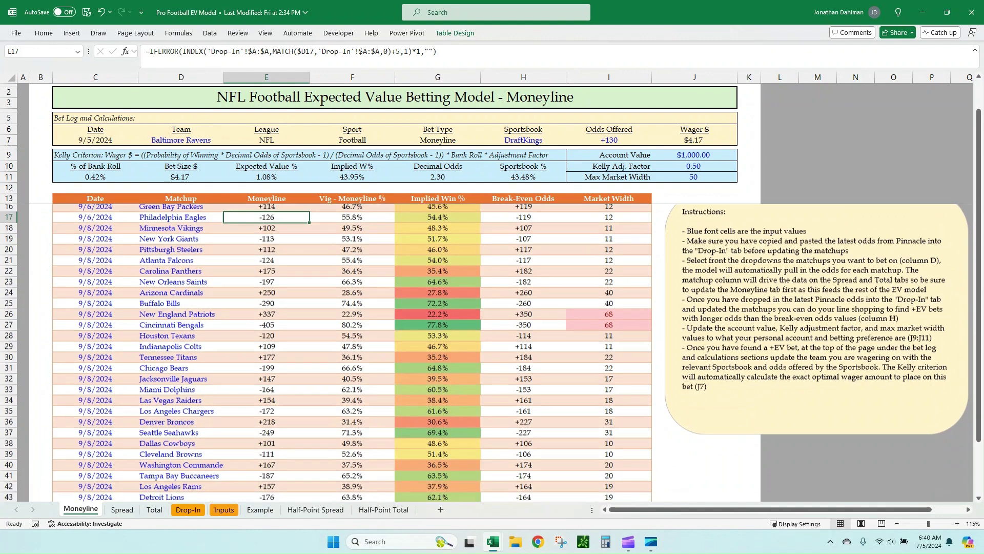
scroll(352, 353, up, 2)
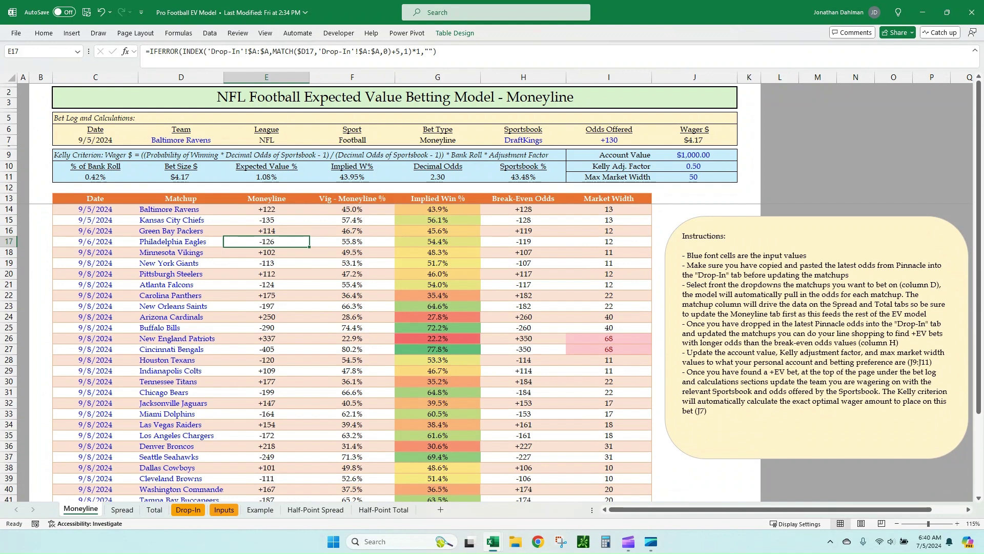
View the drop-down lists on the Inputs sheet and the pasted odds on the Drop-In sheet, and return to Moneyline.
click(224, 509)
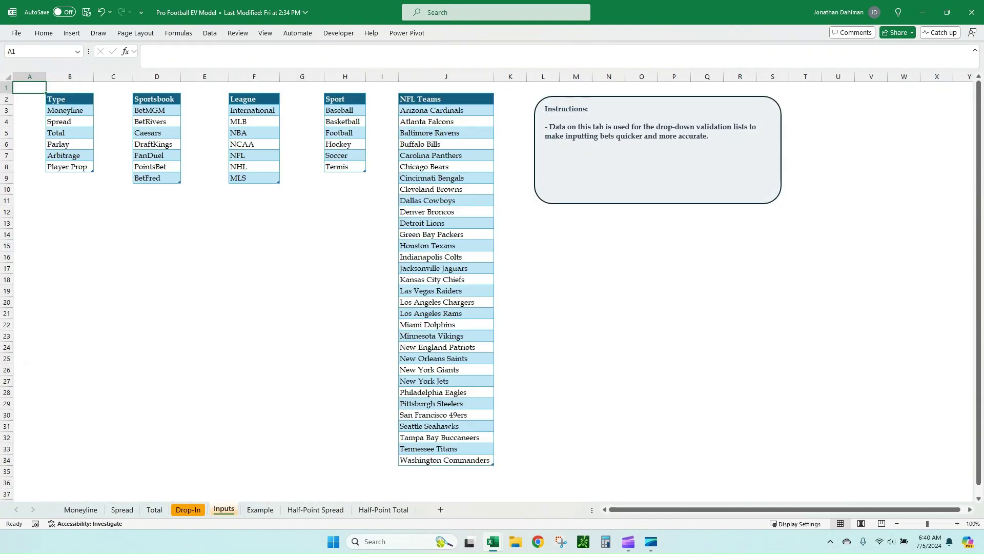
click(189, 509)
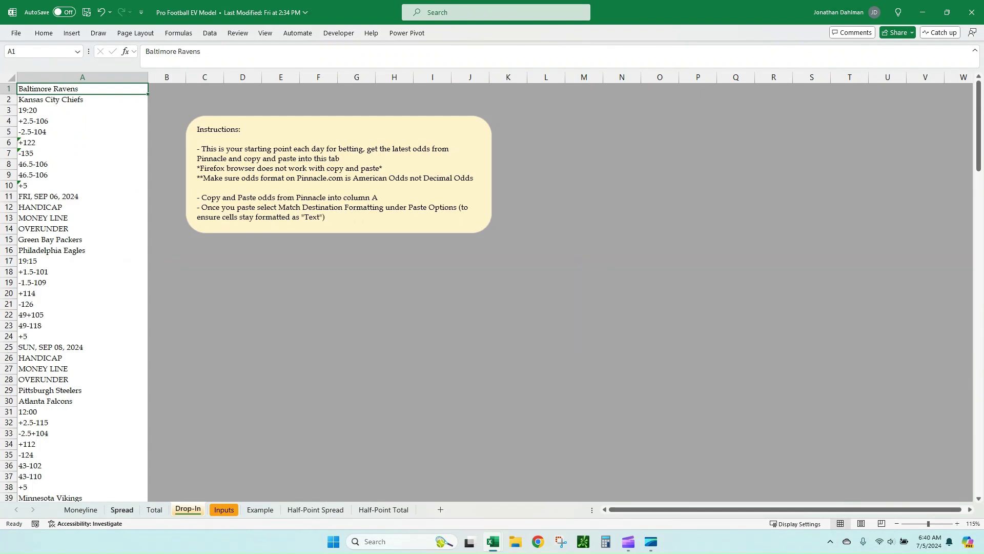
click(80, 509)
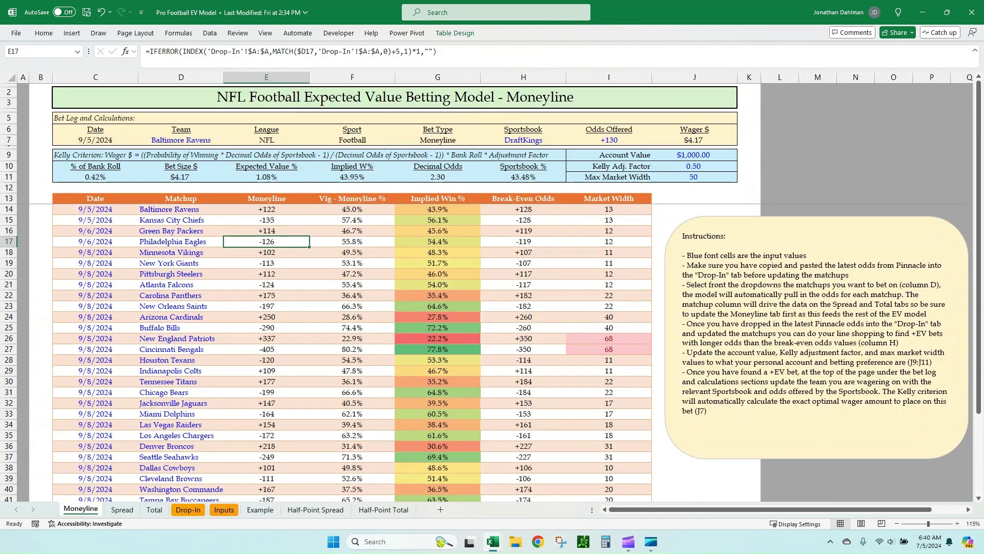
Inspect the Baltimore Ravens' Implied Win % formula and the Ravens and Kansas City Chiefs matchup cells.
click(437, 209)
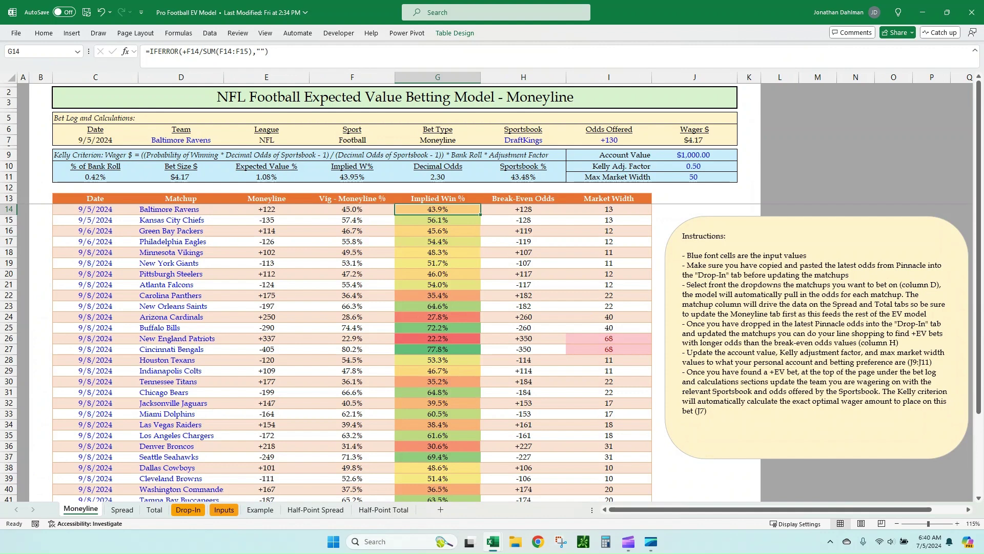
click(180, 210)
click(180, 220)
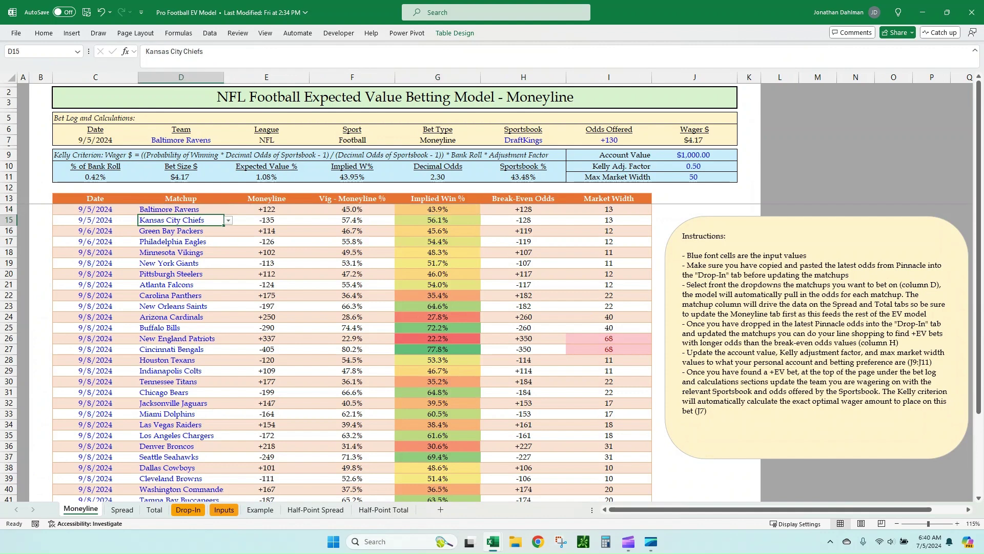
Open the Spread sheet and inspect the New York Giants' Spread Line formula.
scroll(491, 290, down, 1)
scroll(491, 291, up, 1)
click(122, 510)
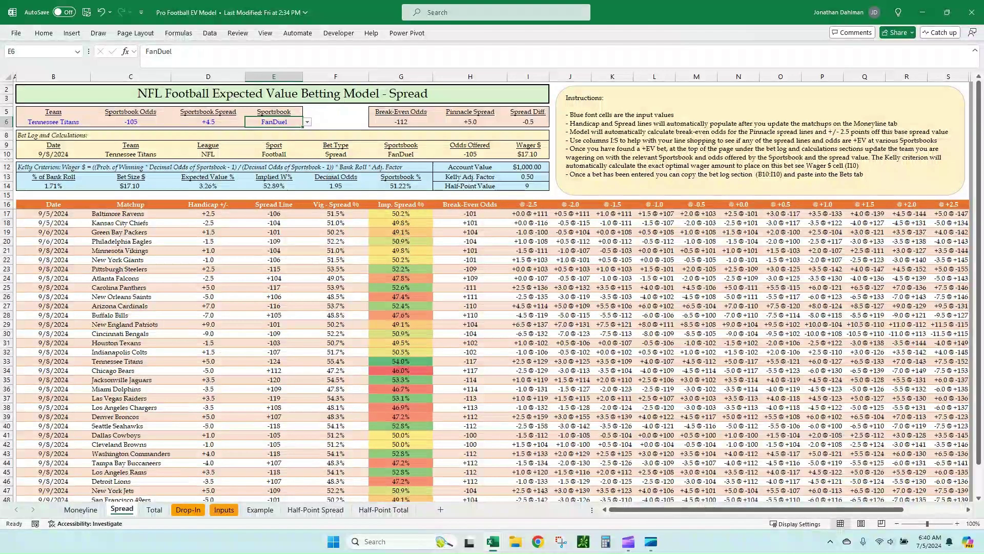
click(274, 259)
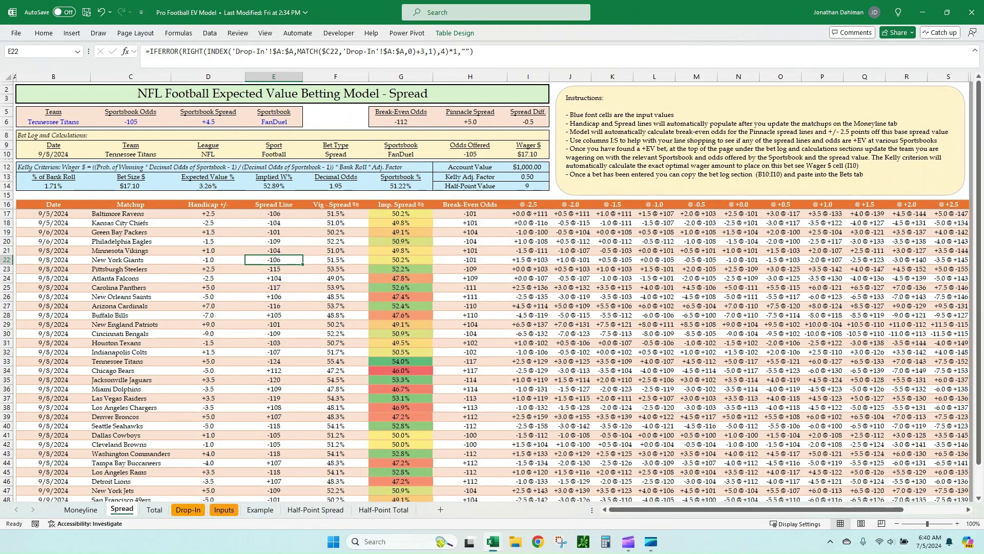
Review the Total sheet's Team, Sportsbook Odds and Break-Even Odds cells, and switch back to the NFL Spread Half Point Calculator workbook.
click(154, 509)
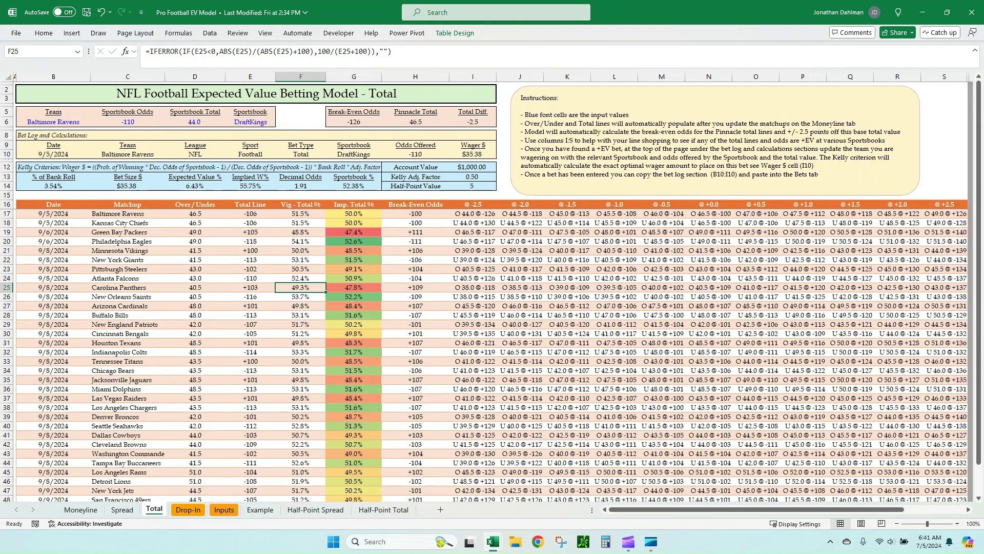
scroll(492, 354, down, 2)
scroll(492, 354, up, 2)
click(53, 121)
click(128, 121)
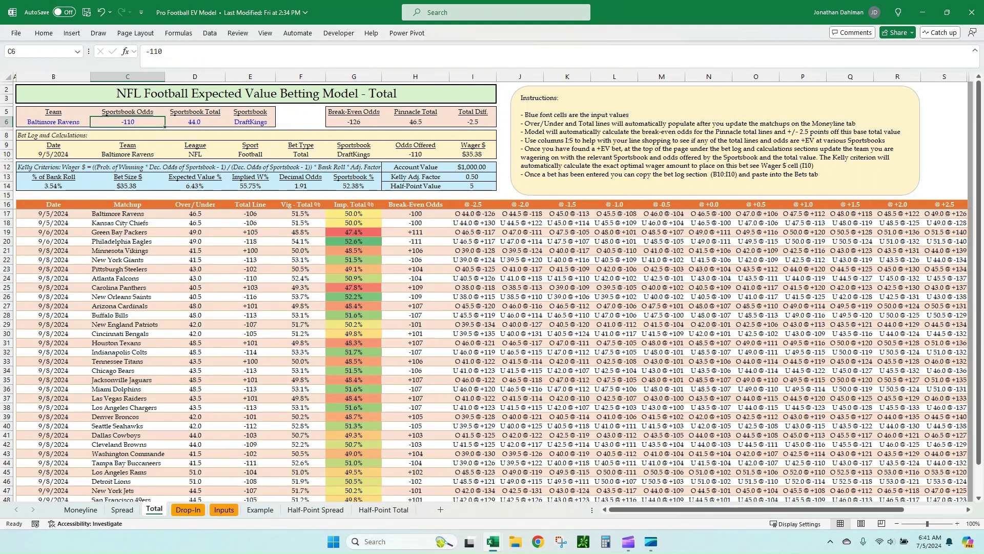
click(353, 122)
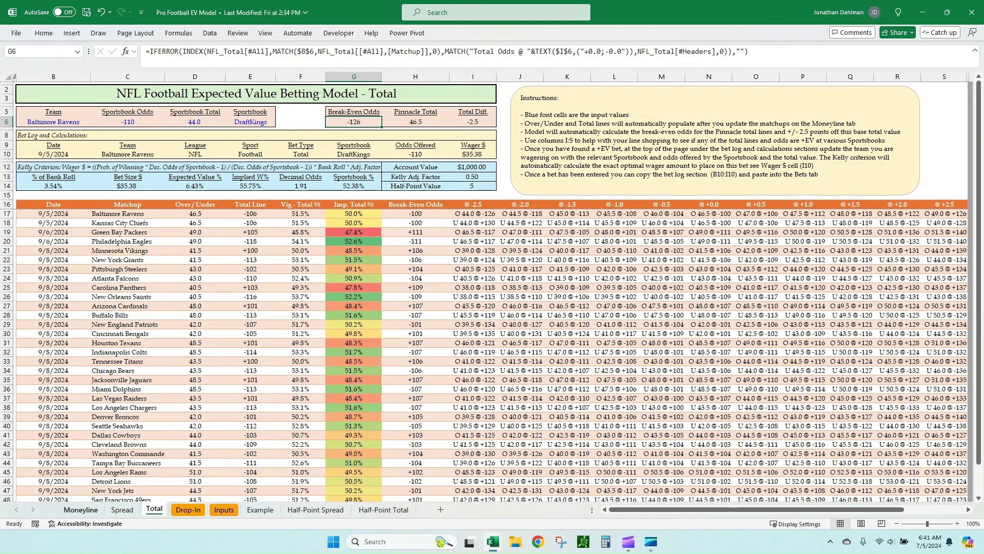
click(250, 269)
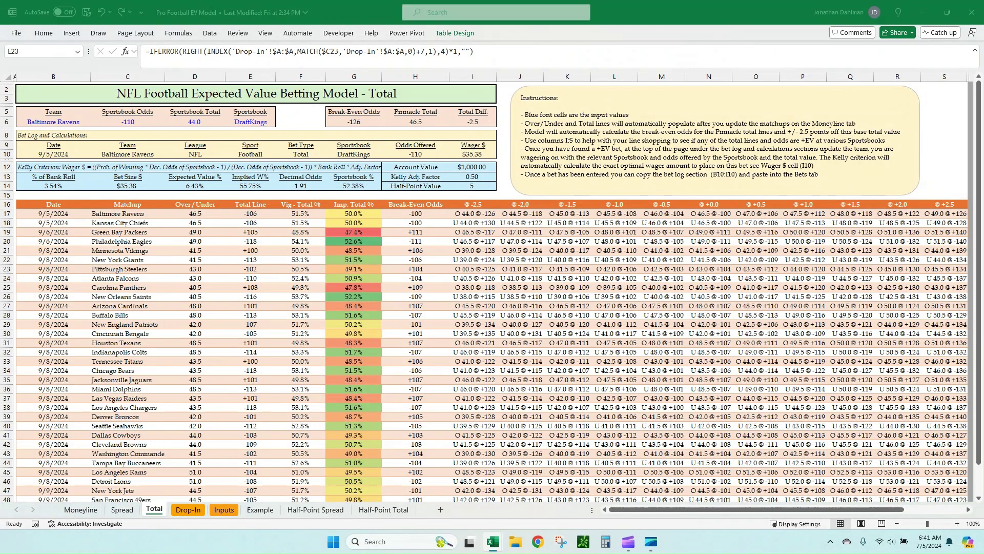
key(alt+Tab)
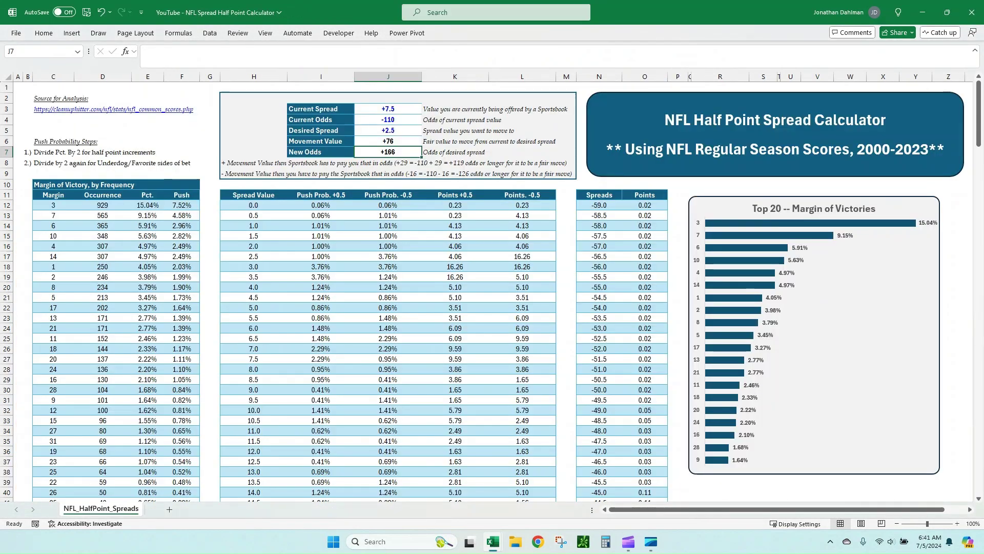